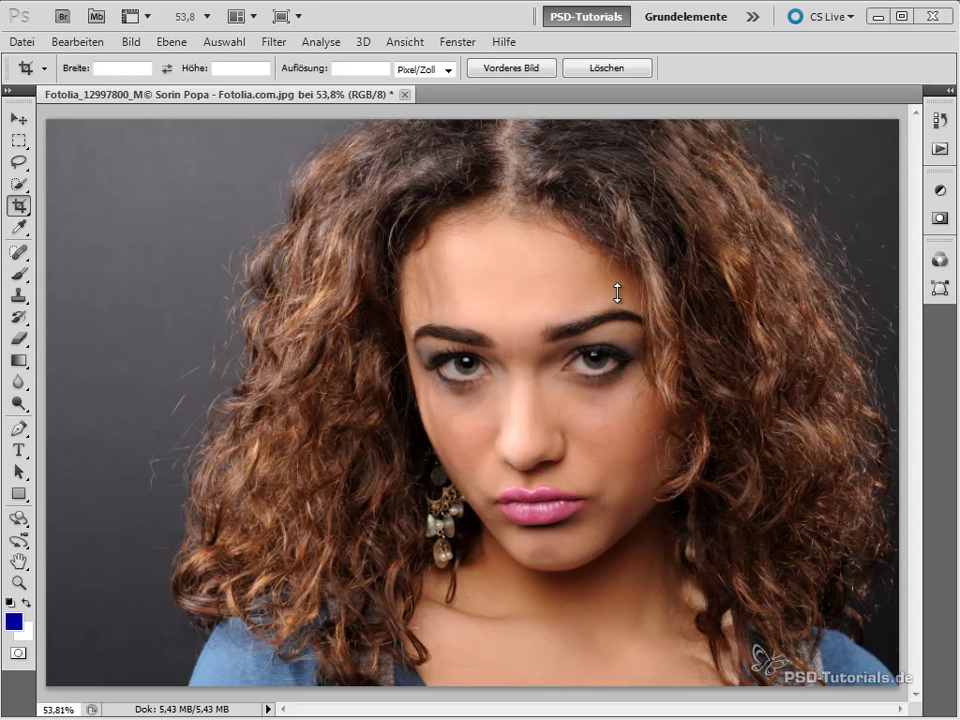
Open the Fenster menu to see the workspace panels that can be shown.
{"action": "left_click", "coordinate": [453, 42]}
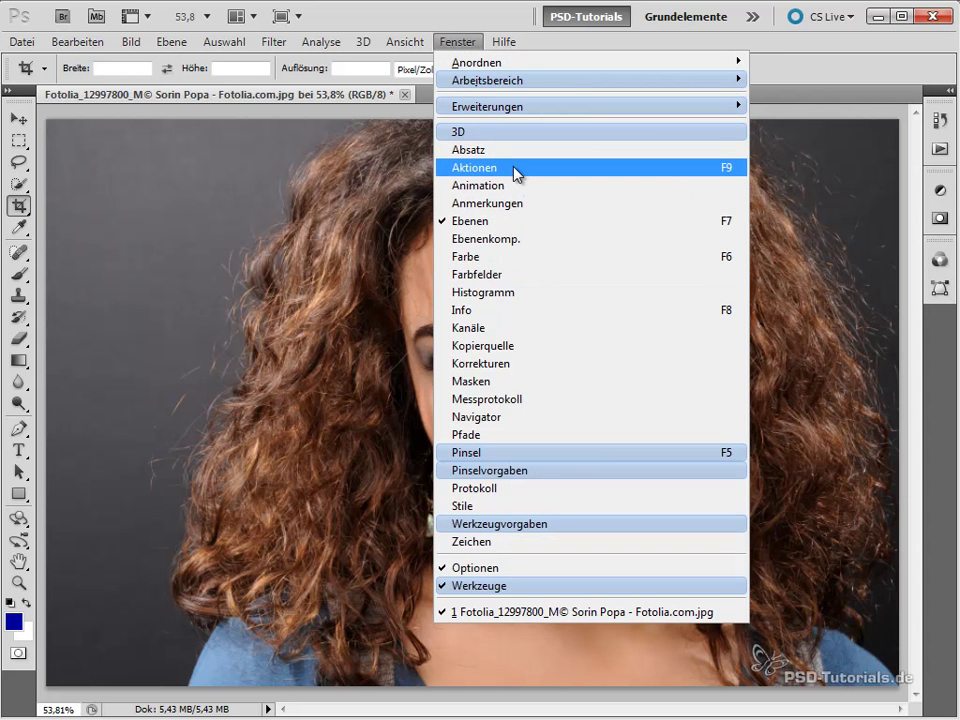
From the Aktionen panel, create a new action named 'Höllenfoto' and start recording.
{"action": "left_click", "coordinate": [720, 172]}
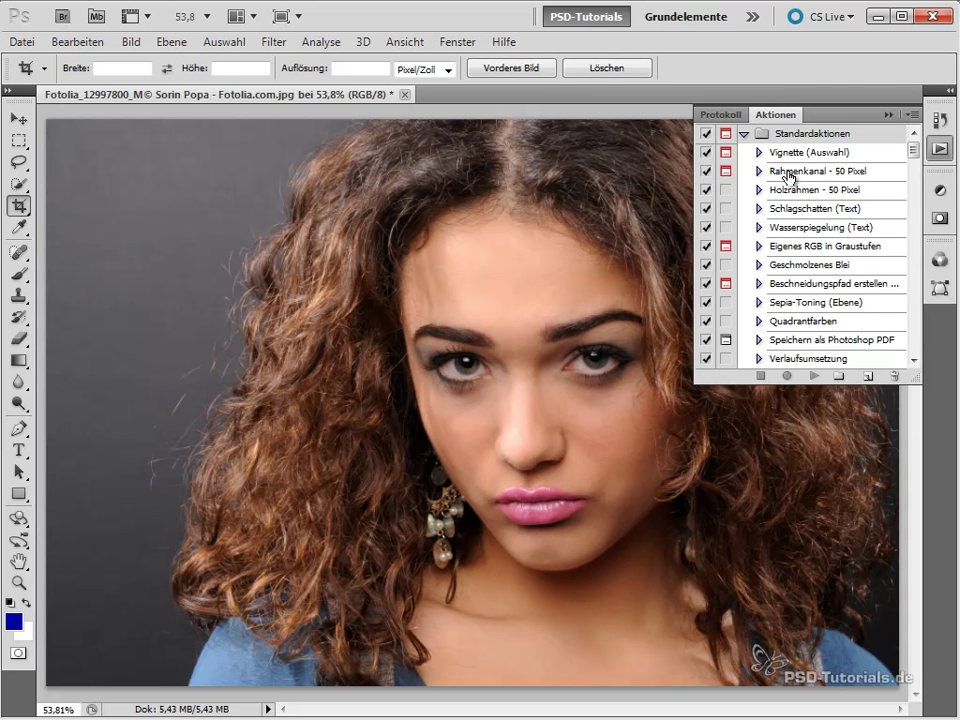
{"action": "left_click", "coordinate": [868, 377]}
{"action": "left_click_drag", "start_coordinate": [830, 325], "coordinate": [402, 170]}
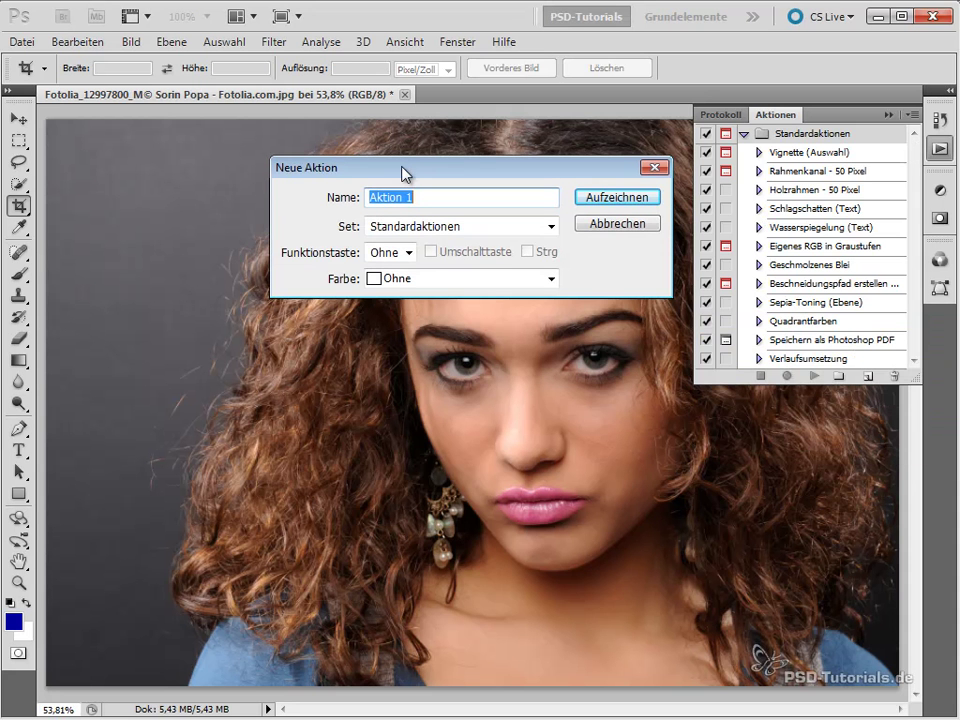
{"action": "type", "text": "Höllenfot"}
{"action": "type", "text": "o"}
{"action": "key", "text": "Return"}
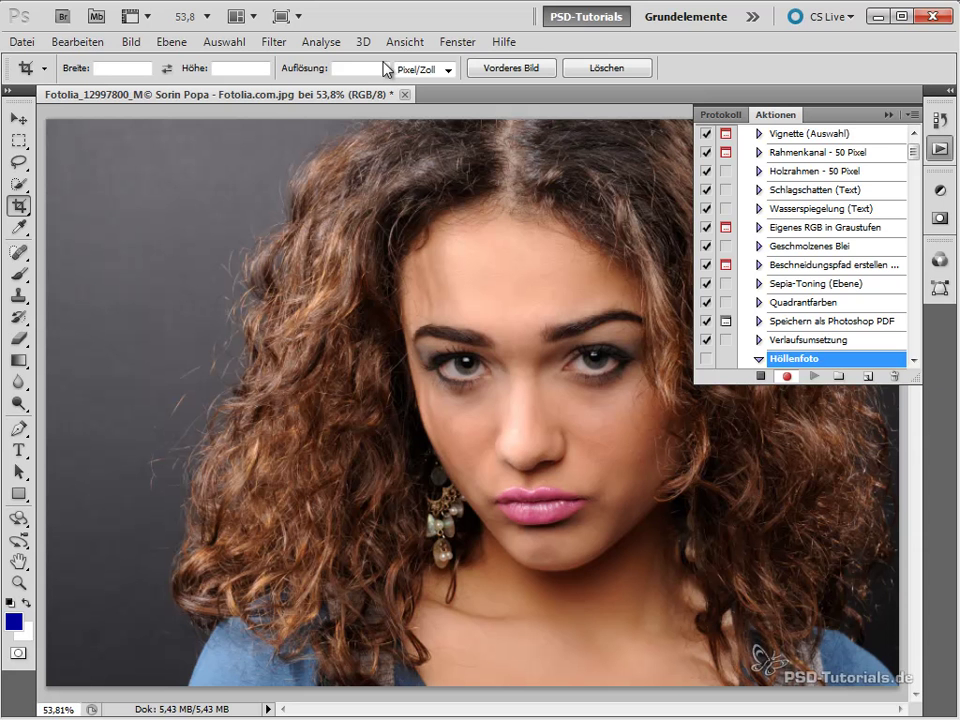
Colorize the portrait via Farbton/Sättigung with hue 210, saturation 30 and brightness 5.
{"action": "left_click", "coordinate": [143, 52]}
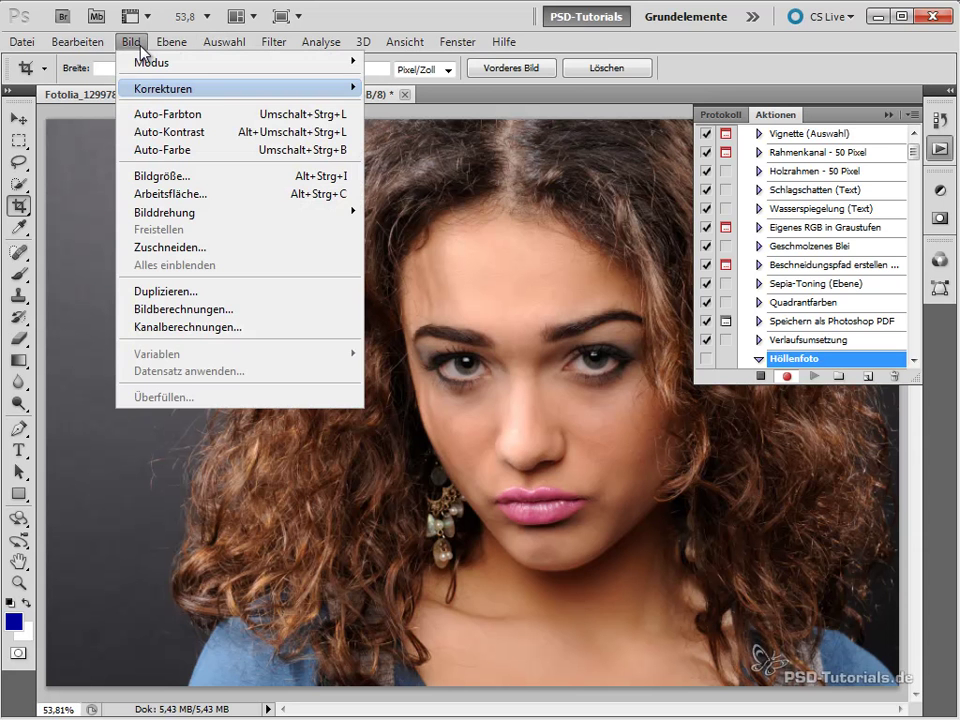
{"action": "mouse_move", "coordinate": [238, 88]}
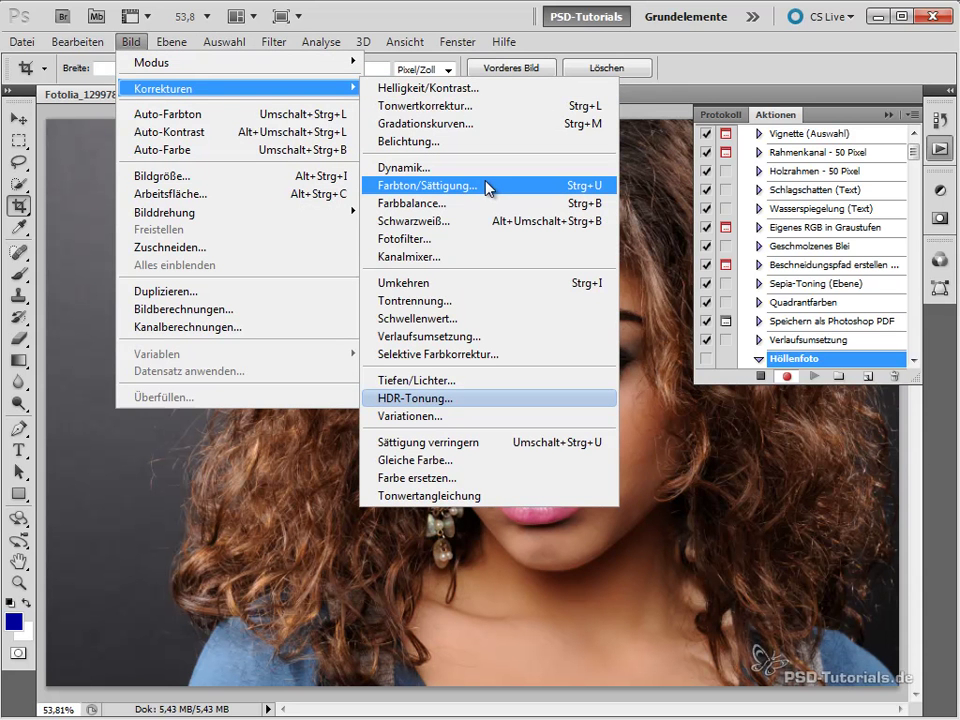
{"action": "left_click", "coordinate": [600, 185]}
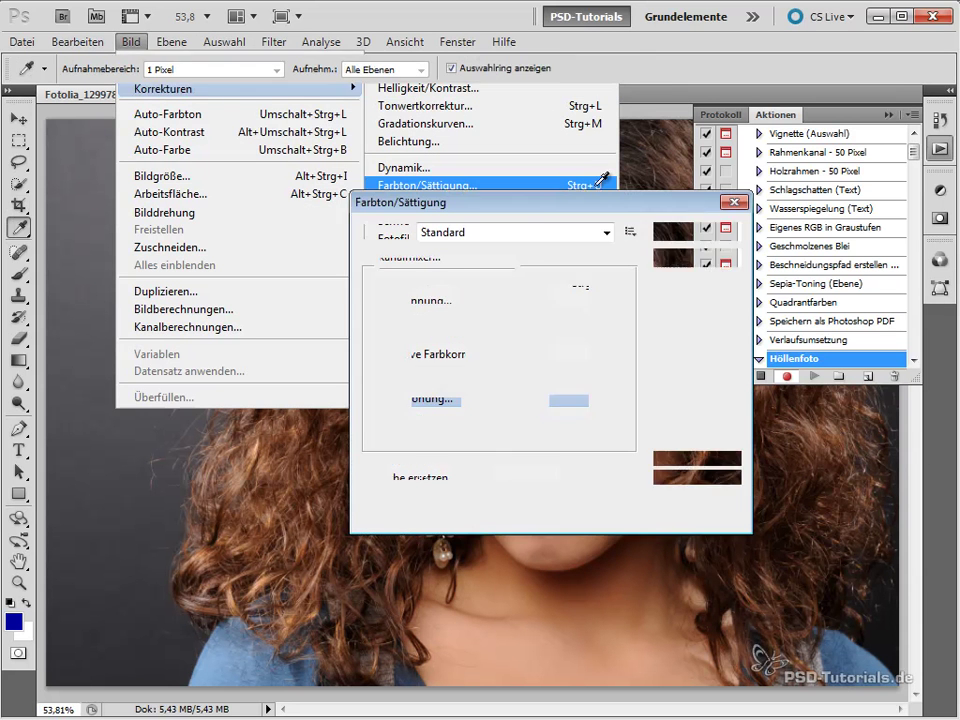
{"action": "left_click_drag", "start_coordinate": [615, 204], "coordinate": [540, 171]}
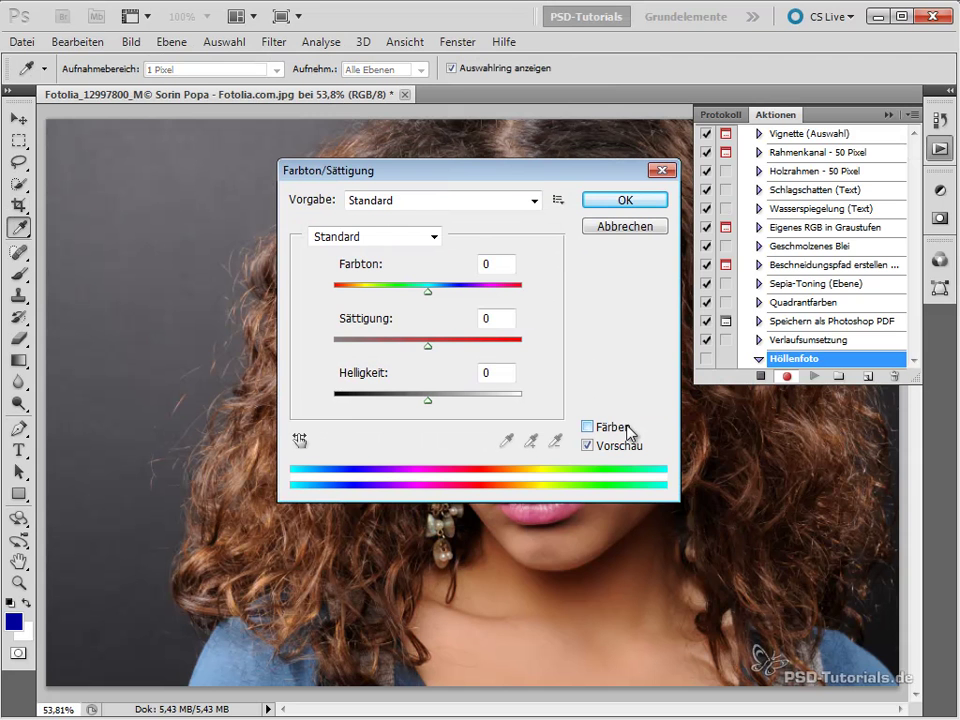
{"action": "left_click", "coordinate": [614, 432]}
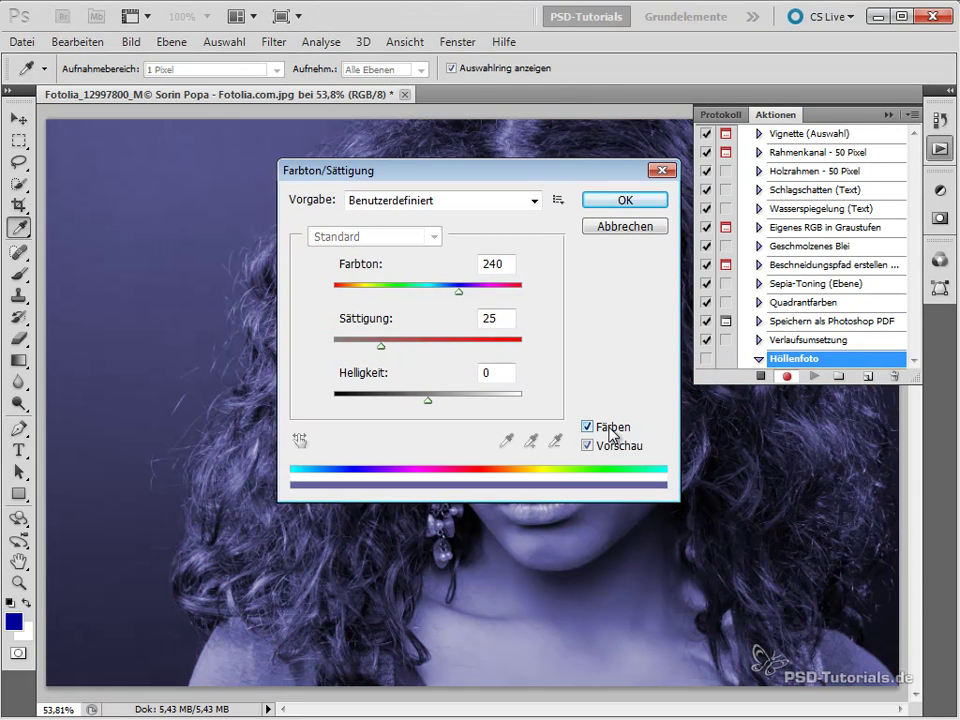
{"action": "left_click_drag", "start_coordinate": [510, 262], "coordinate": [443, 270]}
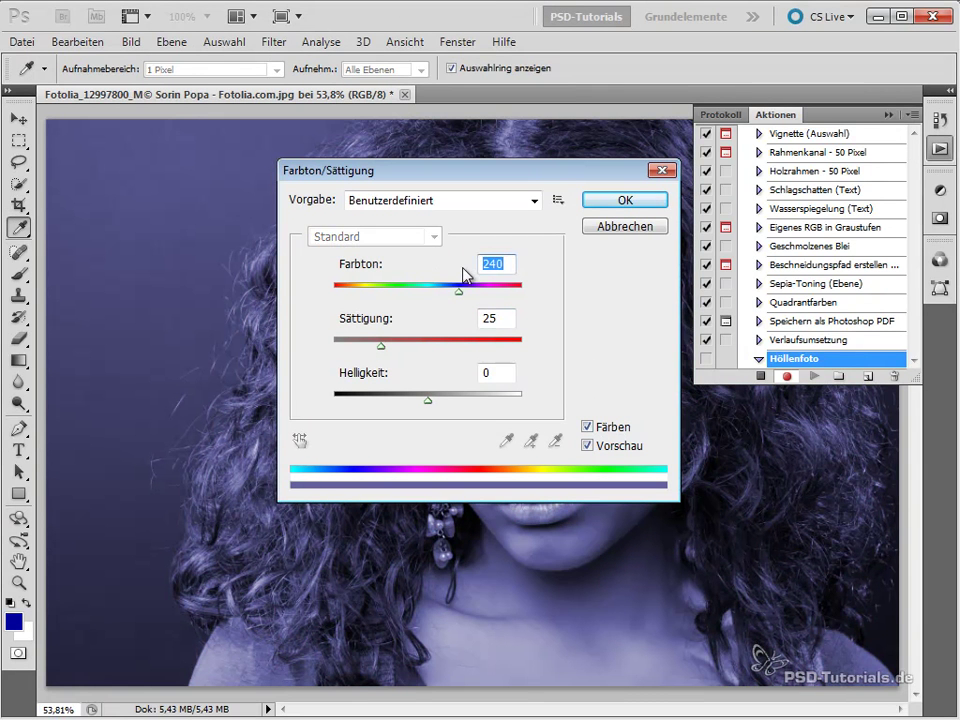
{"action": "type", "text": "21"}
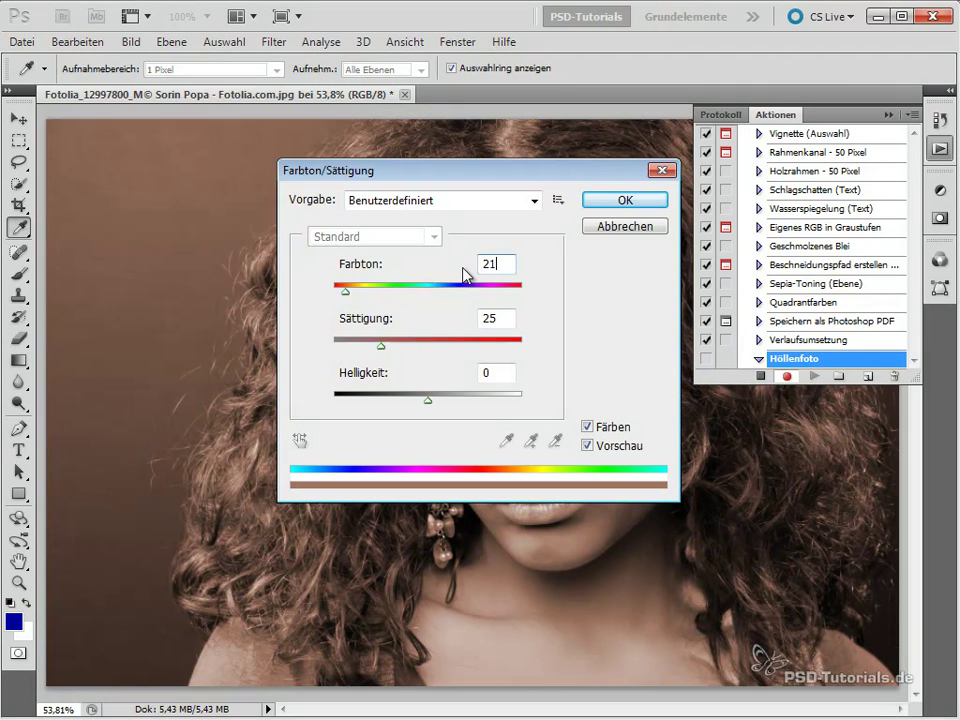
{"action": "type", "text": "0"}
{"action": "left_click_drag", "start_coordinate": [497, 317], "coordinate": [439, 301]}
{"action": "type", "text": "30"}
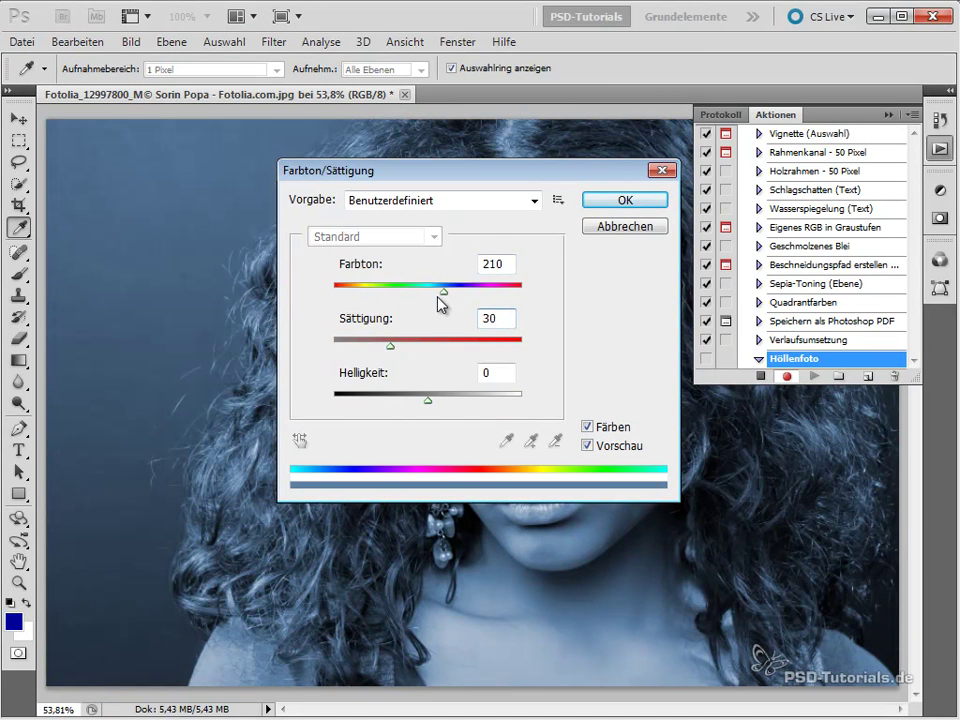
{"action": "left_click_drag", "start_coordinate": [508, 371], "coordinate": [420, 372]}
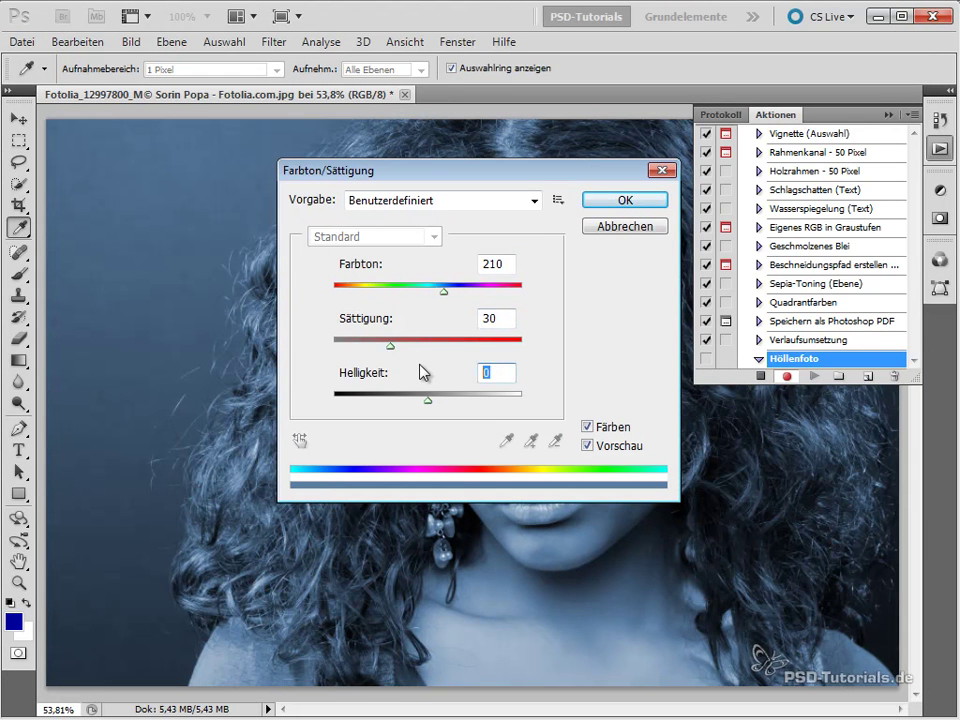
{"action": "type", "text": "5"}
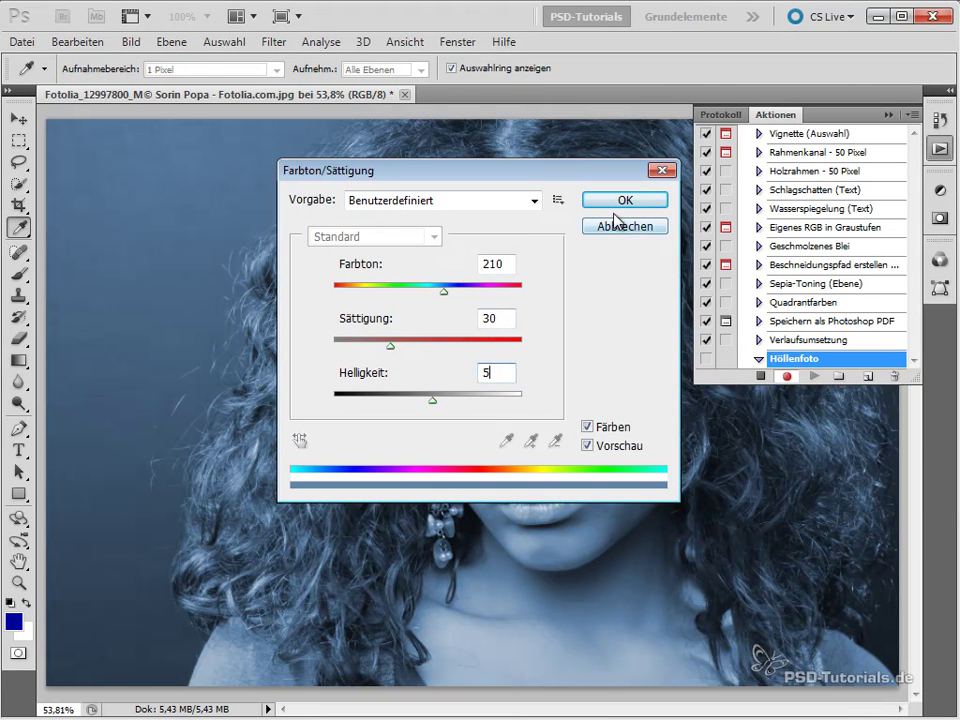
{"action": "left_click", "coordinate": [625, 200]}
{"action": "key", "text": "c"}
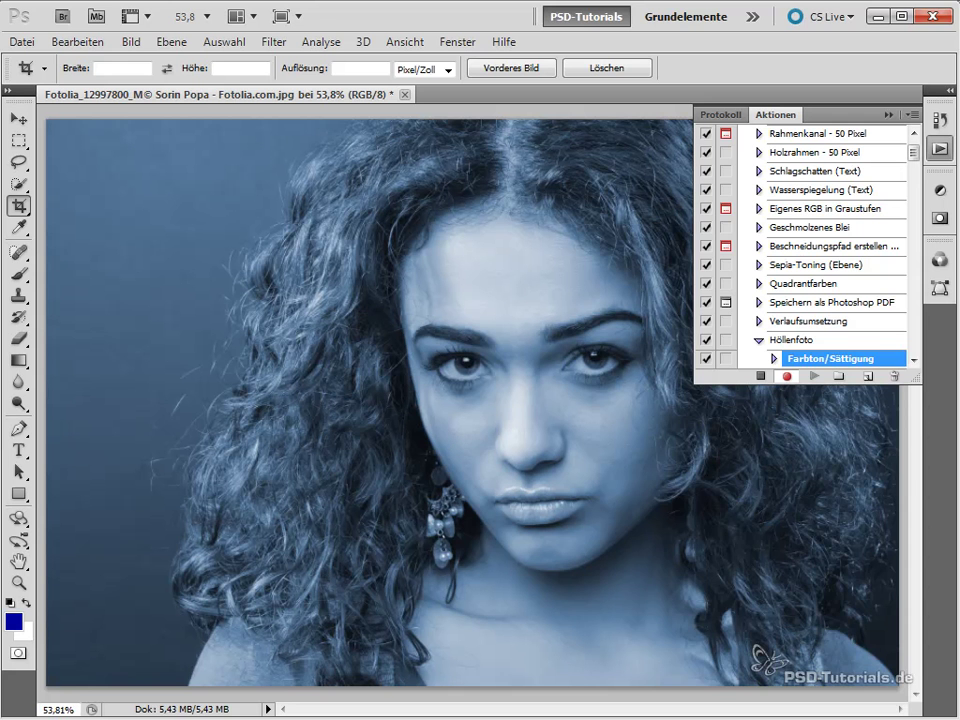
Duplicate the Hintergrund layer into Ebene 1 with Ctrl+J, checking the Ebenen panel.
{"action": "key", "text": "F7"}
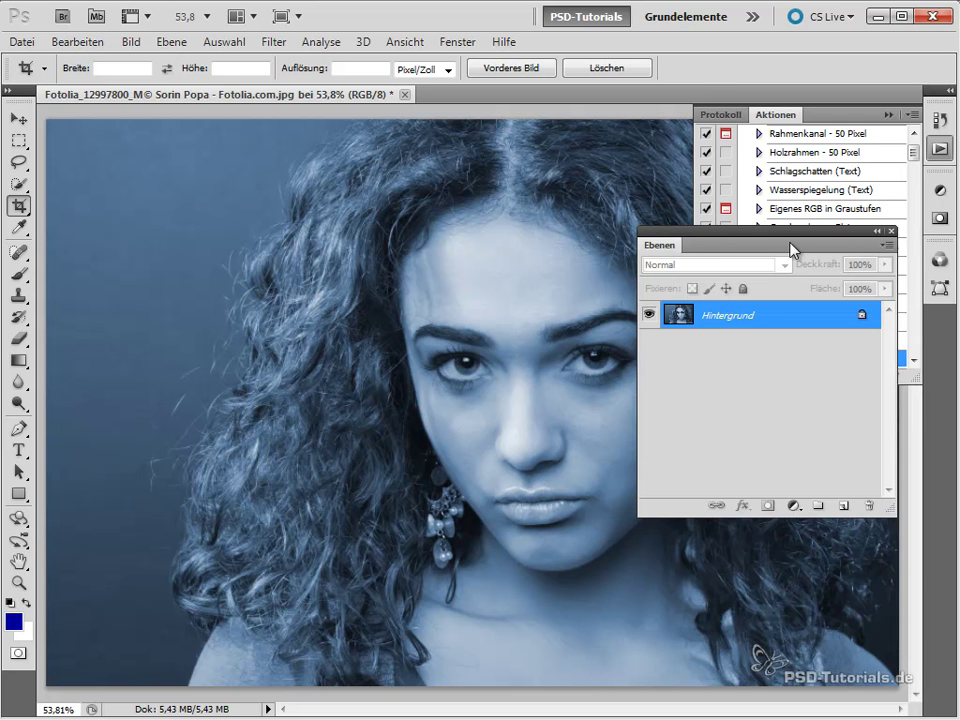
{"action": "key", "text": "F7"}
{"action": "key", "text": "F7"}
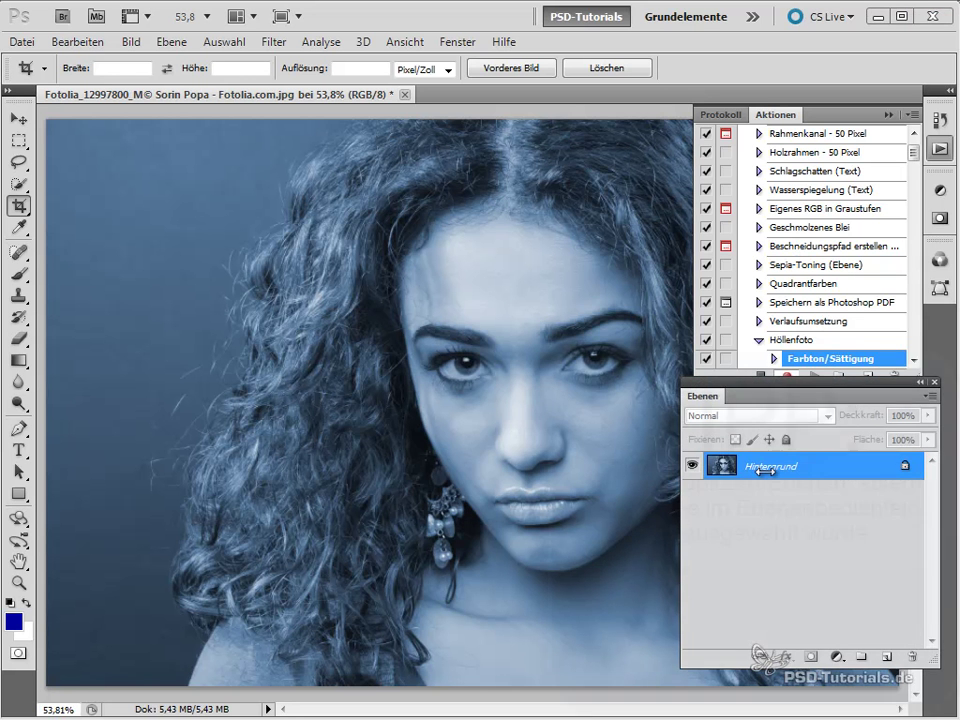
{"action": "key", "text": "ctrl+j"}
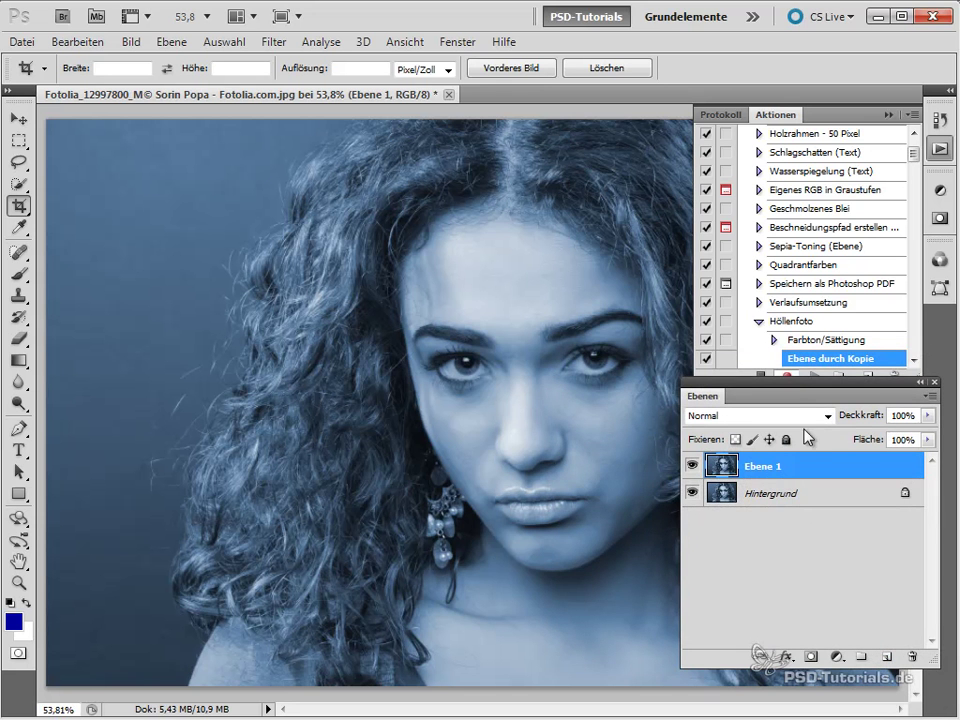
{"action": "key", "text": "F7"}
{"action": "key", "text": "F7"}
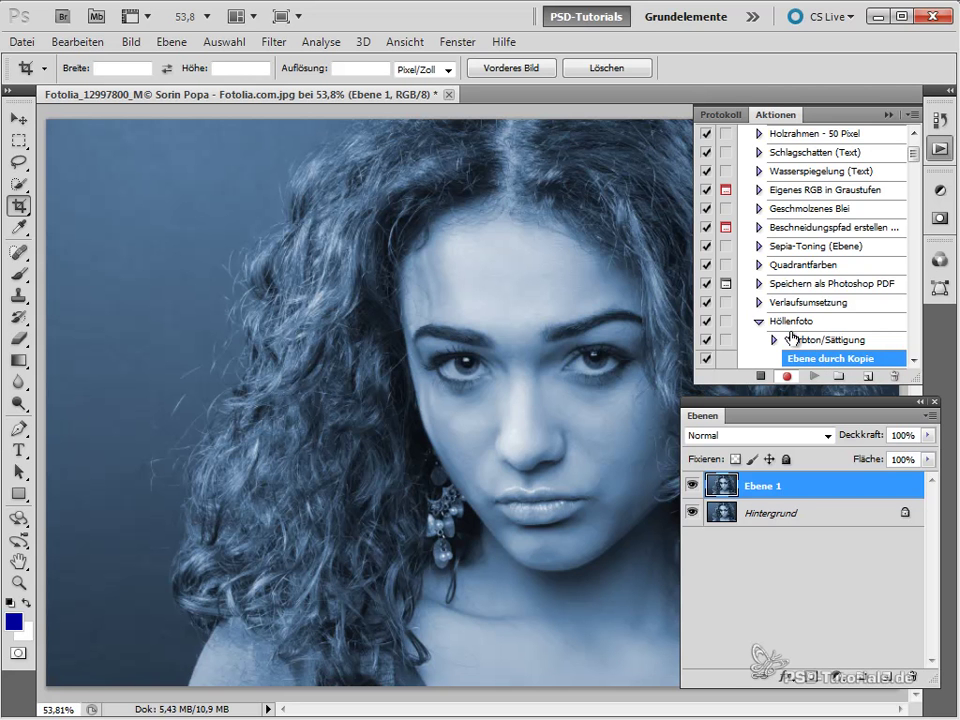
Apply a Gaußscher Weichzeichner with radius 2,5 pixels to Ebene 1.
{"action": "left_click", "coordinate": [281, 48]}
{"action": "mouse_move", "coordinate": [330, 372]}
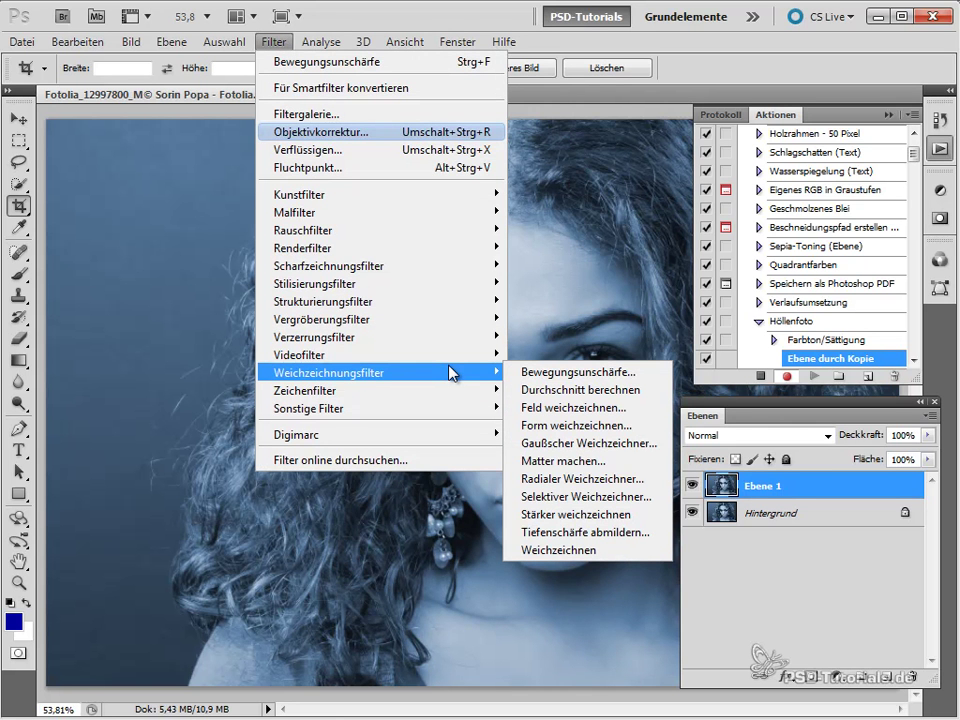
{"action": "left_click", "coordinate": [600, 444]}
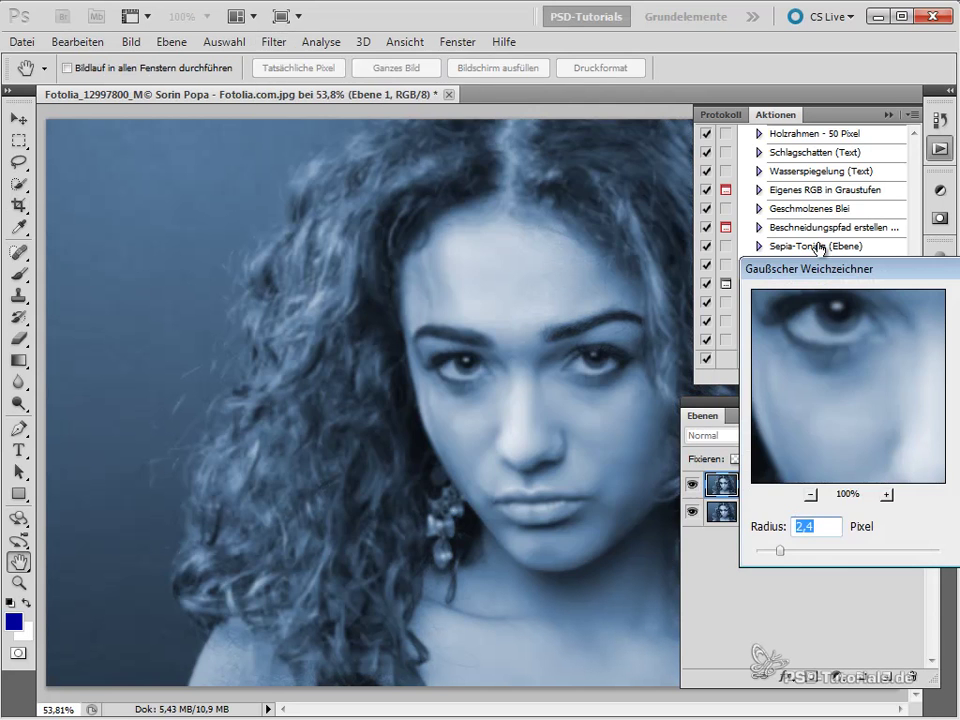
{"action": "mouse_move", "coordinate": [829, 264]}
{"action": "left_mouse_down"}
{"action": "mouse_move", "coordinate": [335, 165]}
{"action": "mouse_move", "coordinate": [273, 178]}
{"action": "left_mouse_up"}
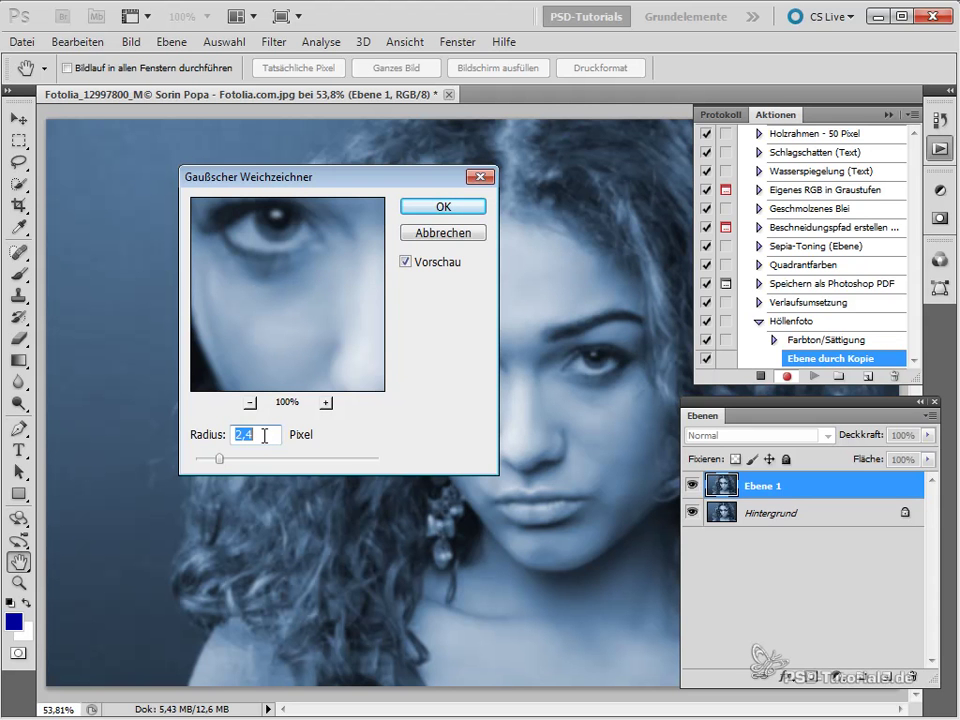
{"action": "type", "text": "2,5"}
{"action": "mouse_move", "coordinate": [317, 266]}
{"action": "left_mouse_down"}
{"action": "mouse_move", "coordinate": [321, 306]}
{"action": "mouse_move", "coordinate": [338, 317]}
{"action": "mouse_move", "coordinate": [286, 291]}
{"action": "left_mouse_up"}
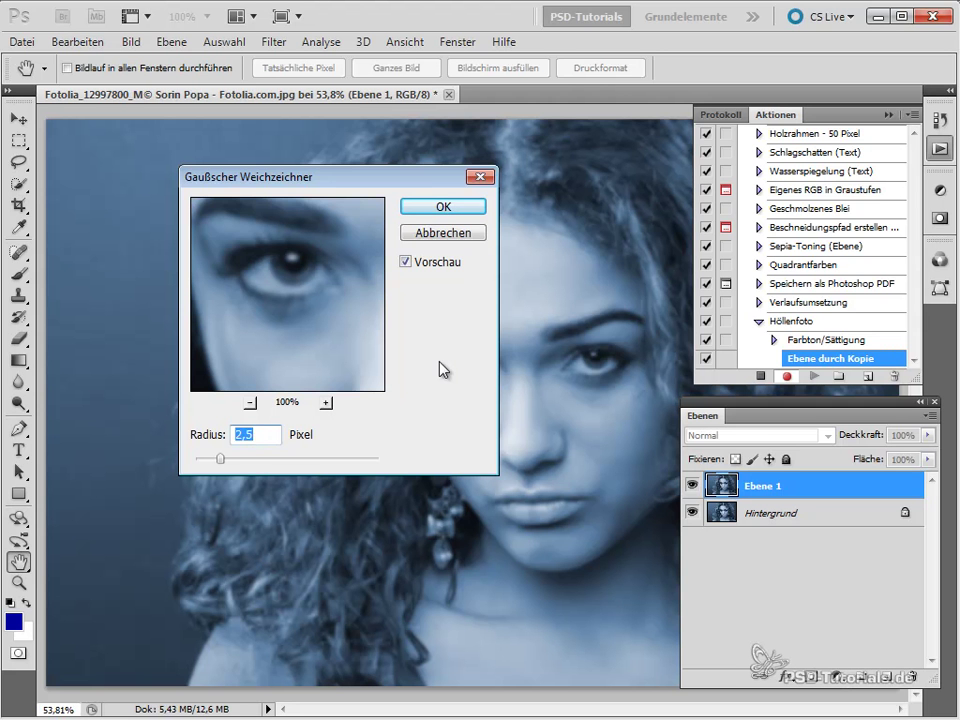
{"action": "left_click", "coordinate": [442, 206]}
{"action": "key", "text": "c"}
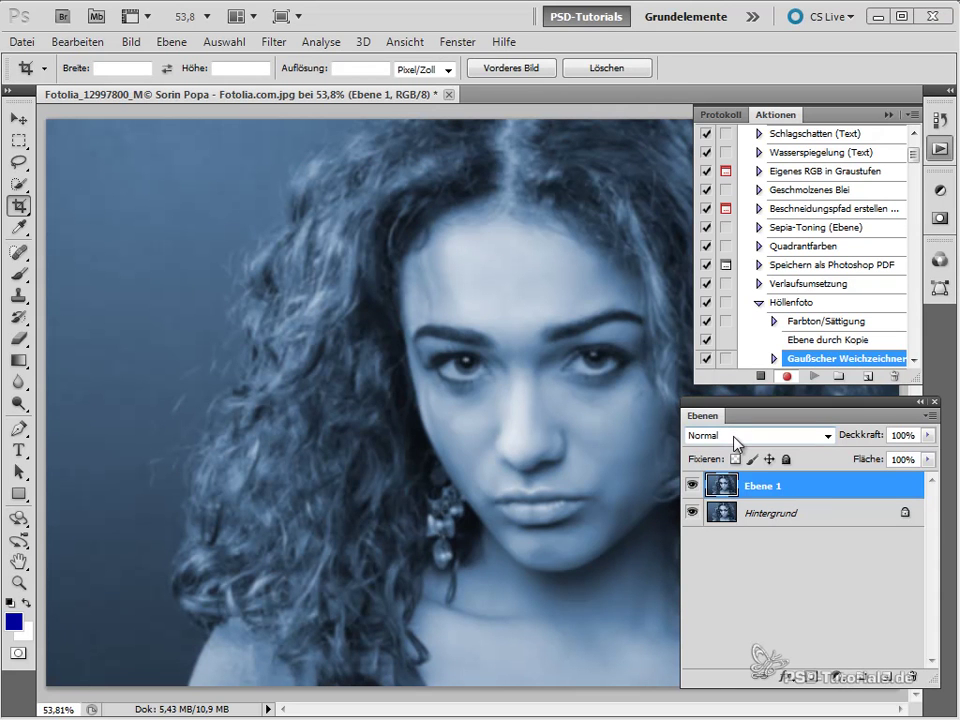
Set Ebene 1 to Ineinanderkopieren, flatten, and copy the result to a new Ebene 1.
{"action": "left_click", "coordinate": [708, 440]}
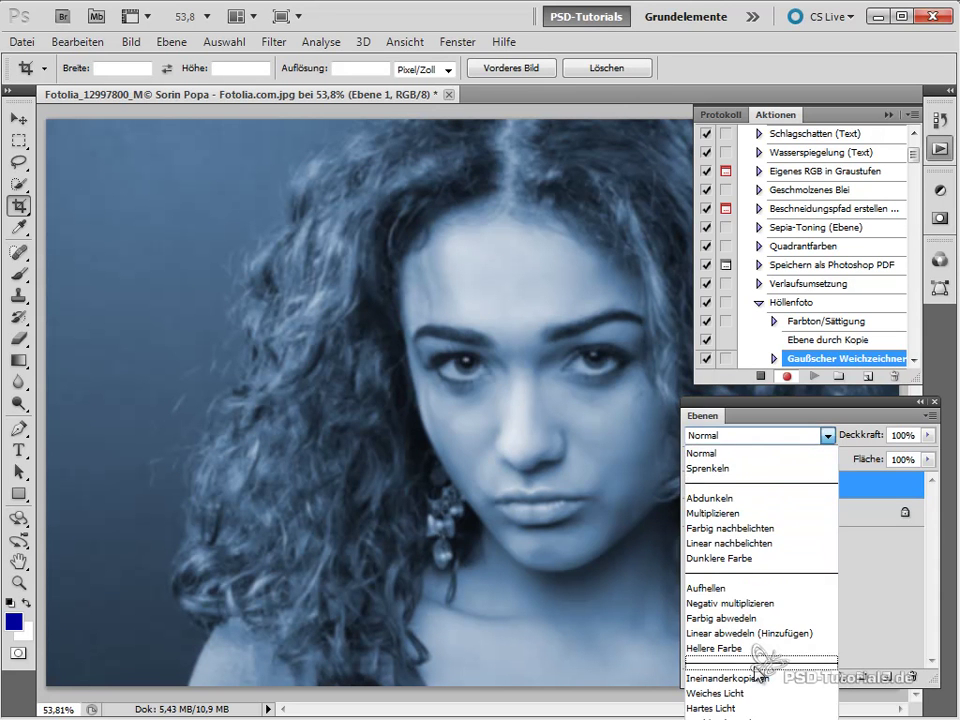
{"action": "left_click", "coordinate": [755, 680]}
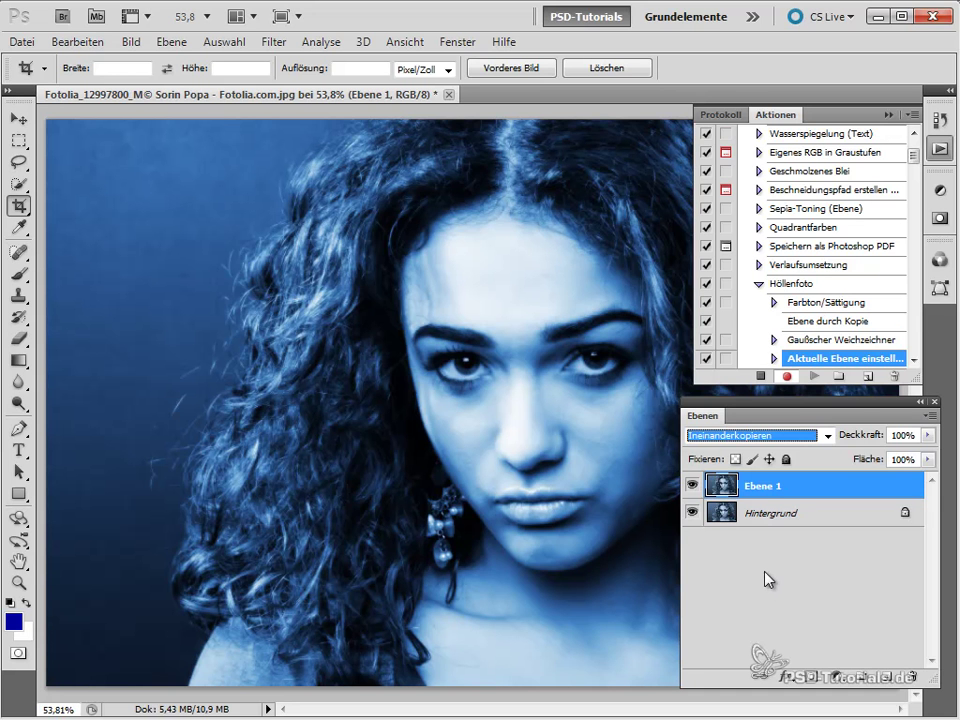
{"action": "key", "text": "ctrl+e"}
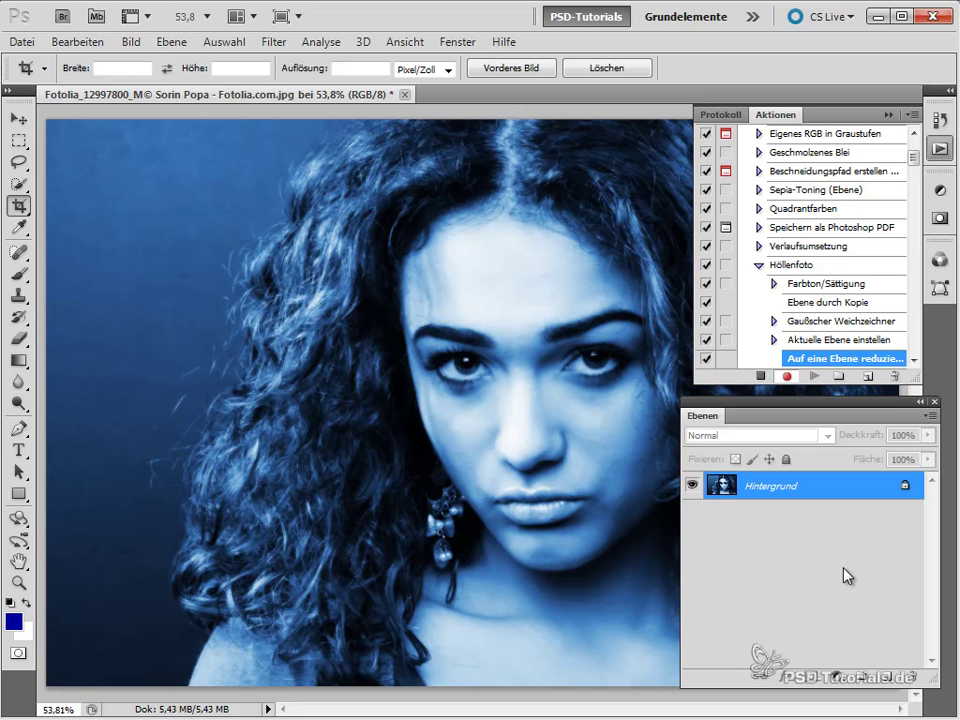
{"action": "key", "text": "ctrl+j"}
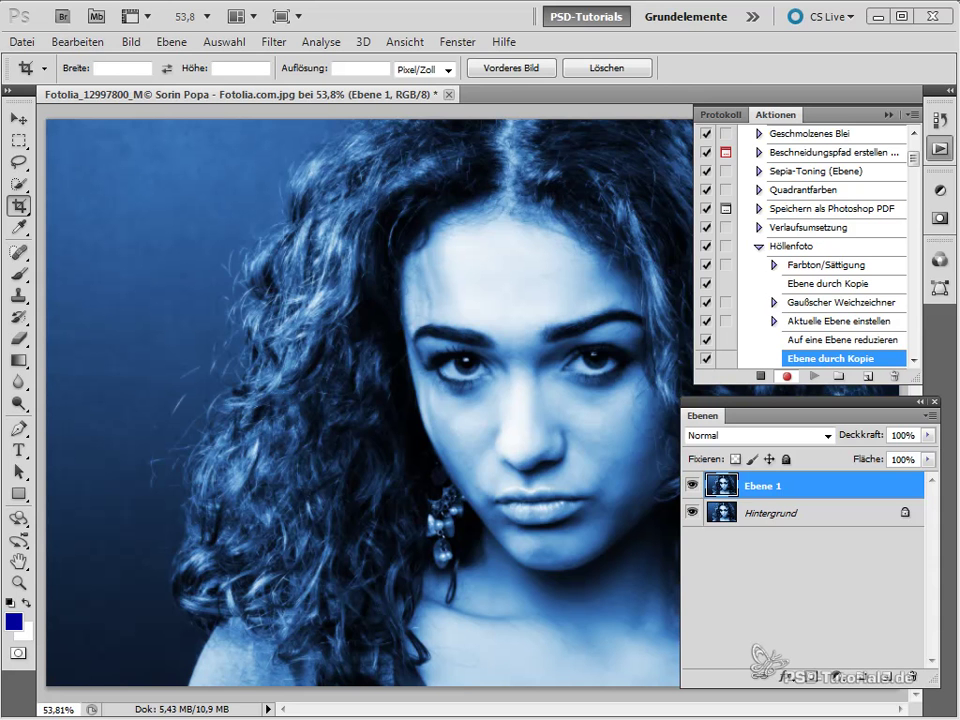
Apply a Bewegungsunschärfe with 90° angle and 50-pixel distance to Ebene 1.
{"action": "left_click", "coordinate": [276, 42]}
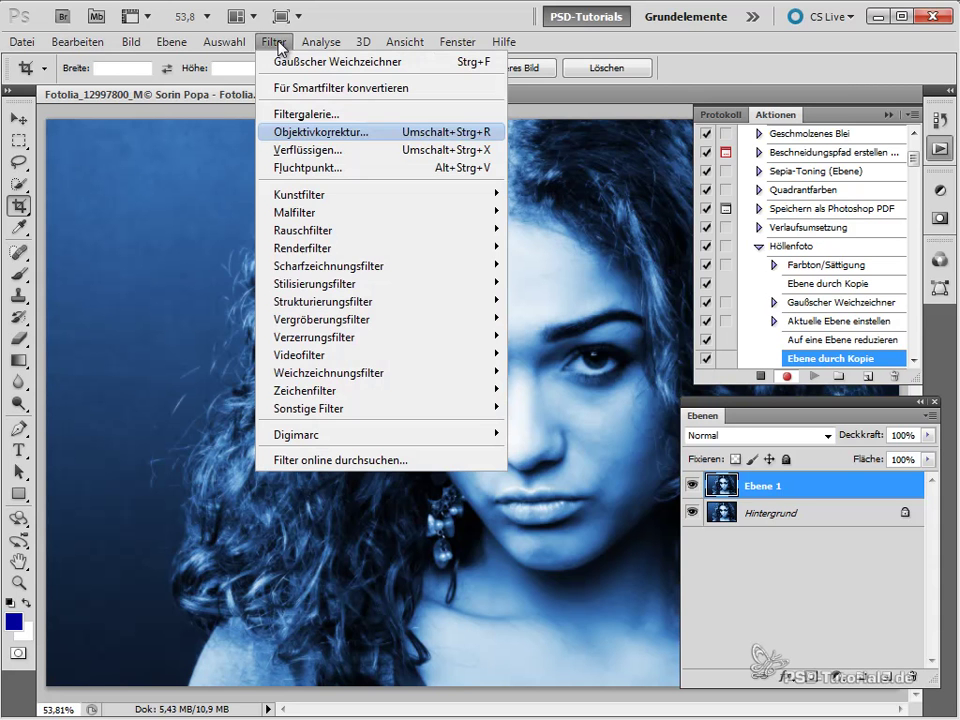
{"action": "mouse_move", "coordinate": [328, 372]}
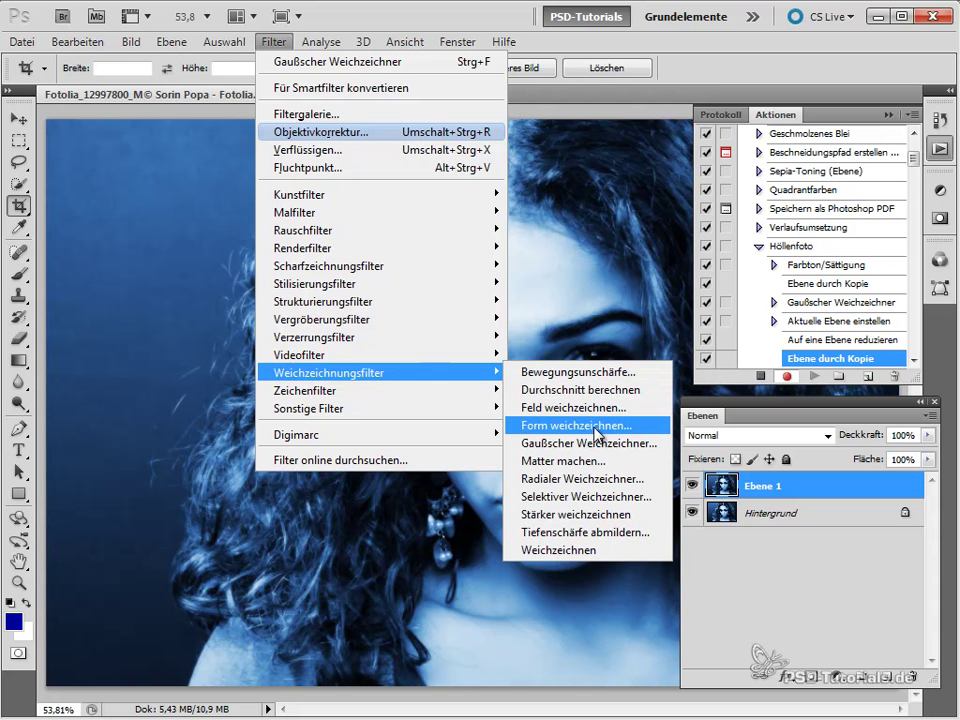
{"action": "left_click", "coordinate": [600, 377]}
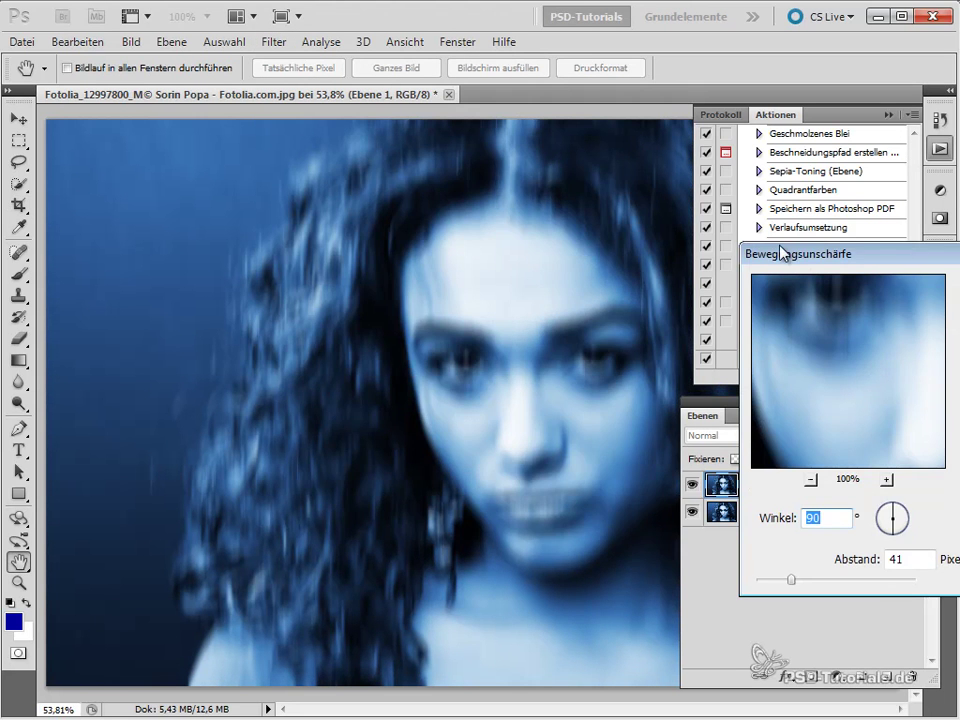
{"action": "left_click_drag", "start_coordinate": [782, 252], "coordinate": [287, 162]}
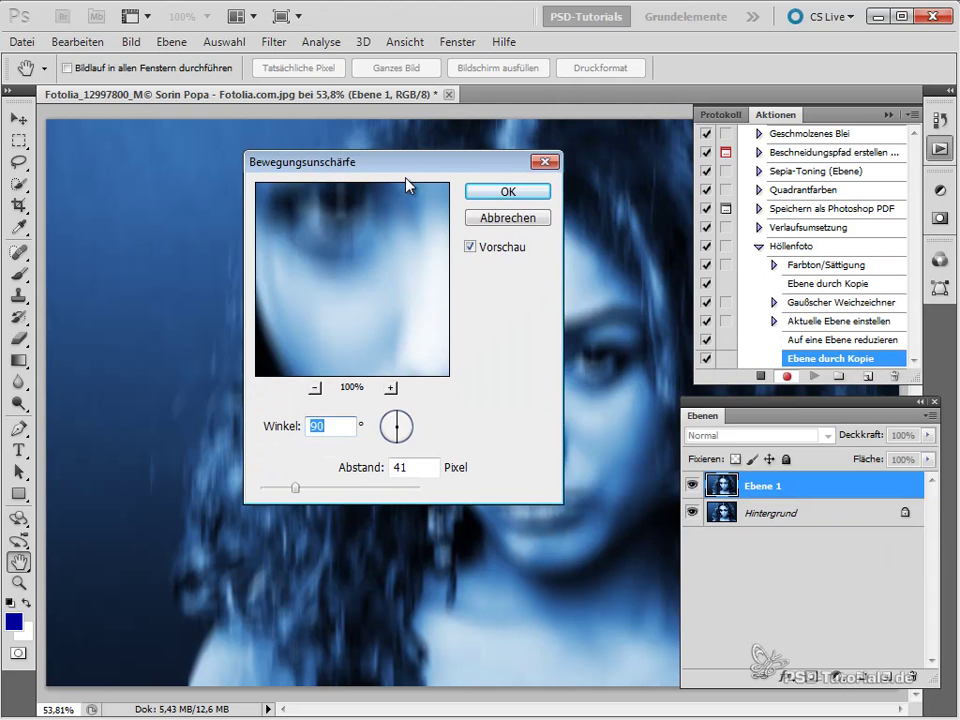
{"action": "left_click_drag", "start_coordinate": [418, 172], "coordinate": [696, 174]}
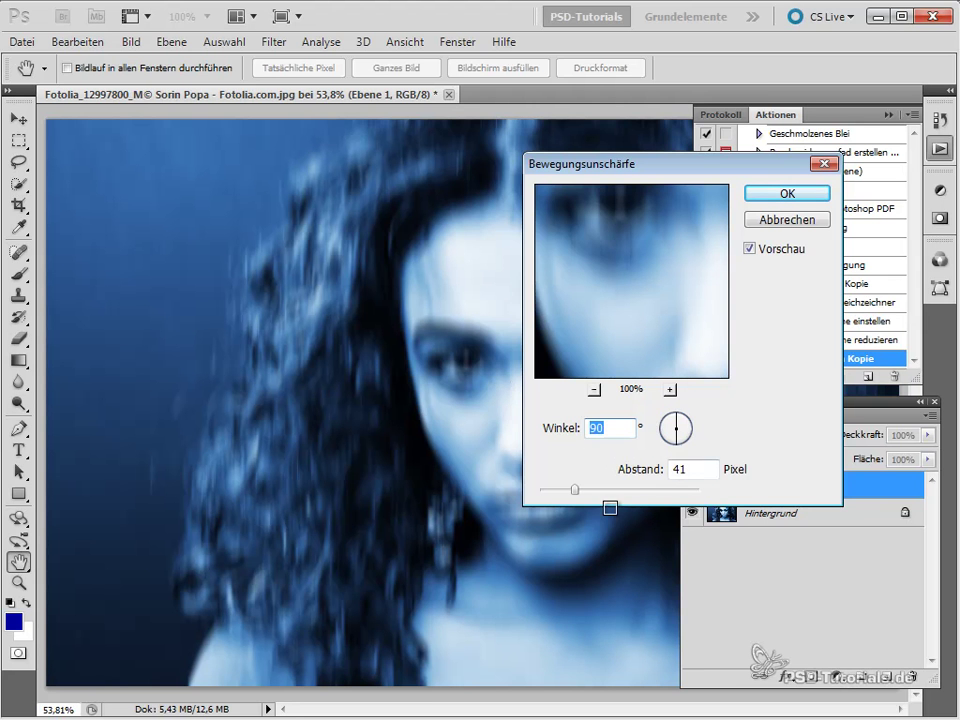
{"action": "left_click_drag", "start_coordinate": [577, 496], "coordinate": [583, 494]}
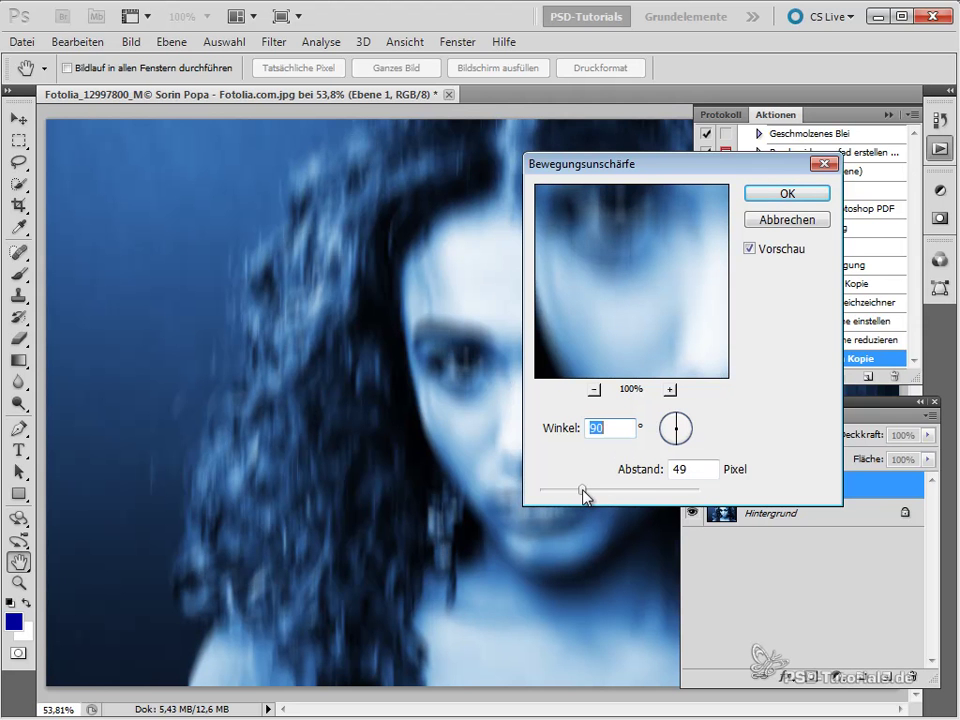
{"action": "double_click", "coordinate": [676, 470]}
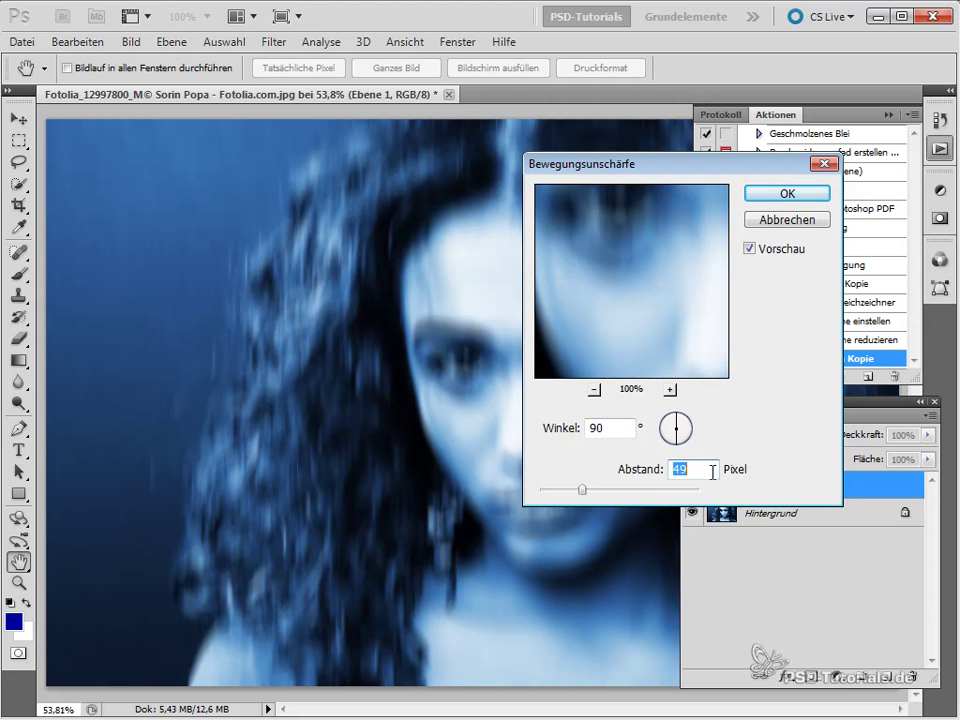
{"action": "type", "text": "50"}
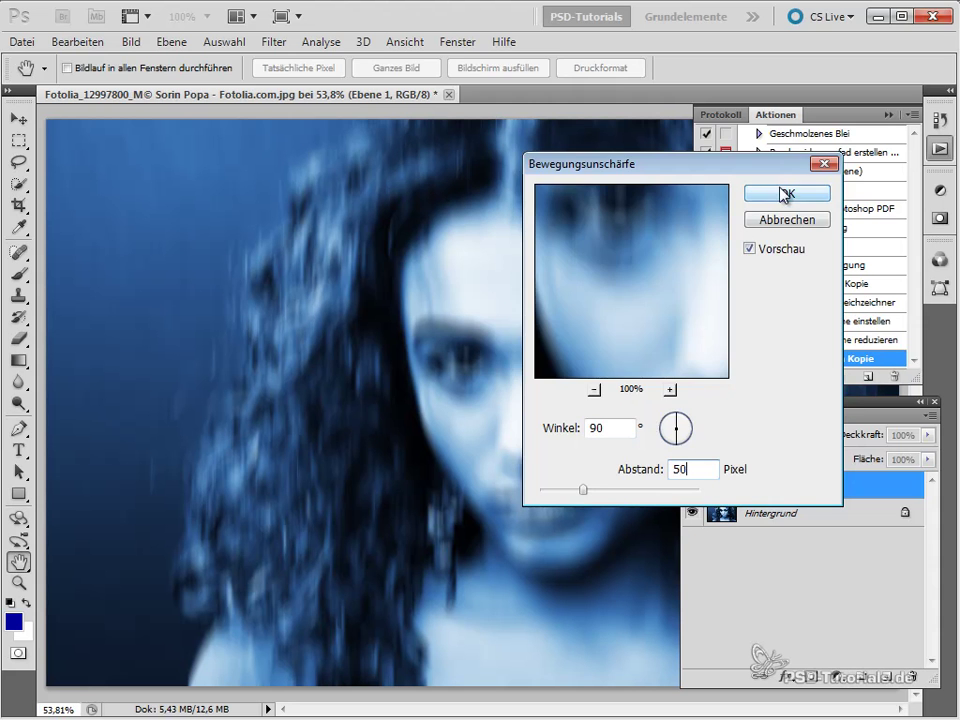
{"action": "left_click", "coordinate": [783, 193]}
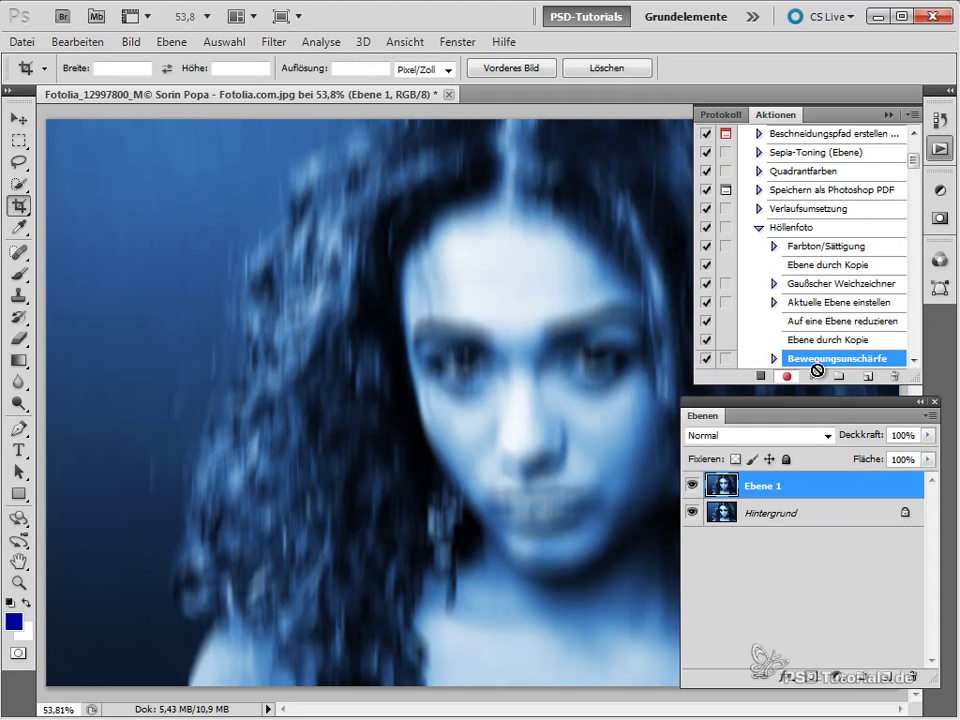
Blend the motion-blurred copy as Ineinanderkopieren, flatten the image, and add an empty layer.
{"action": "left_click", "coordinate": [733, 440]}
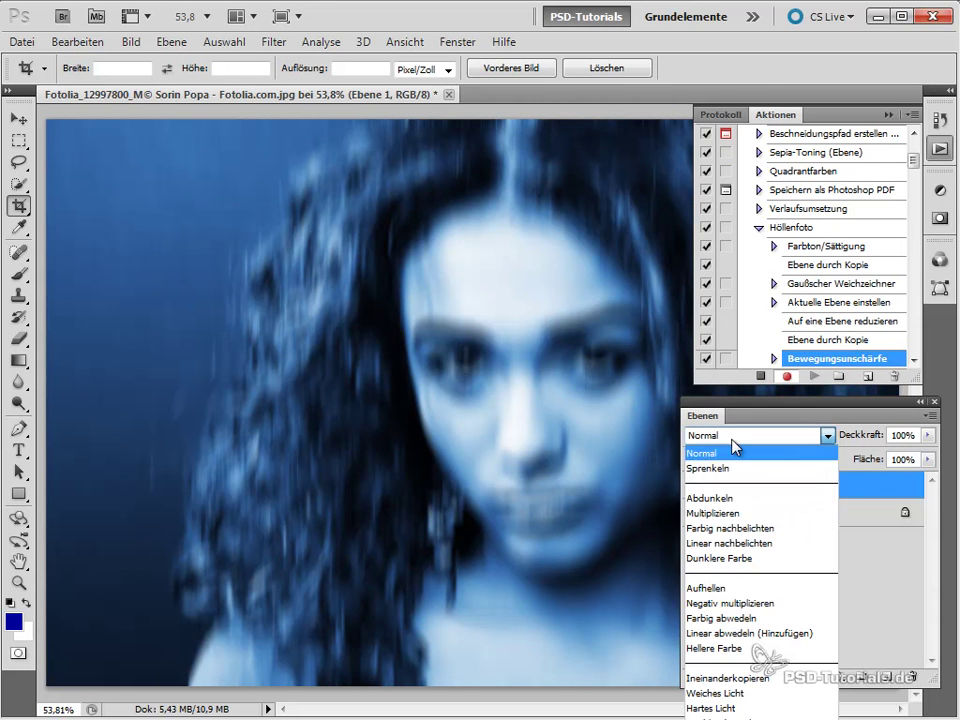
{"action": "left_click", "coordinate": [752, 677]}
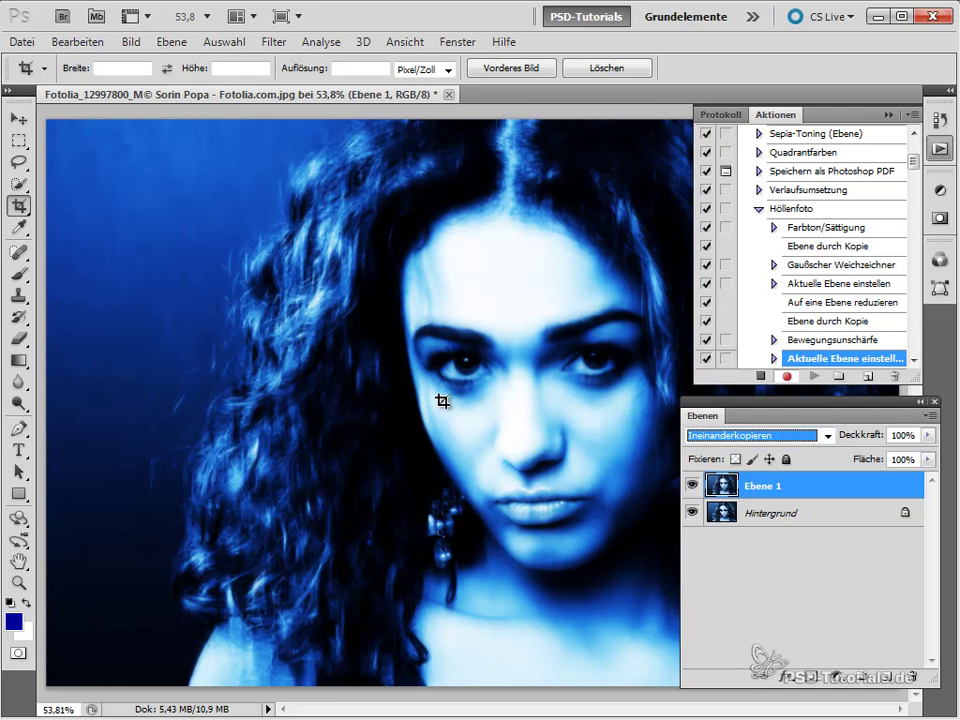
{"action": "left_click", "coordinate": [716, 489]}
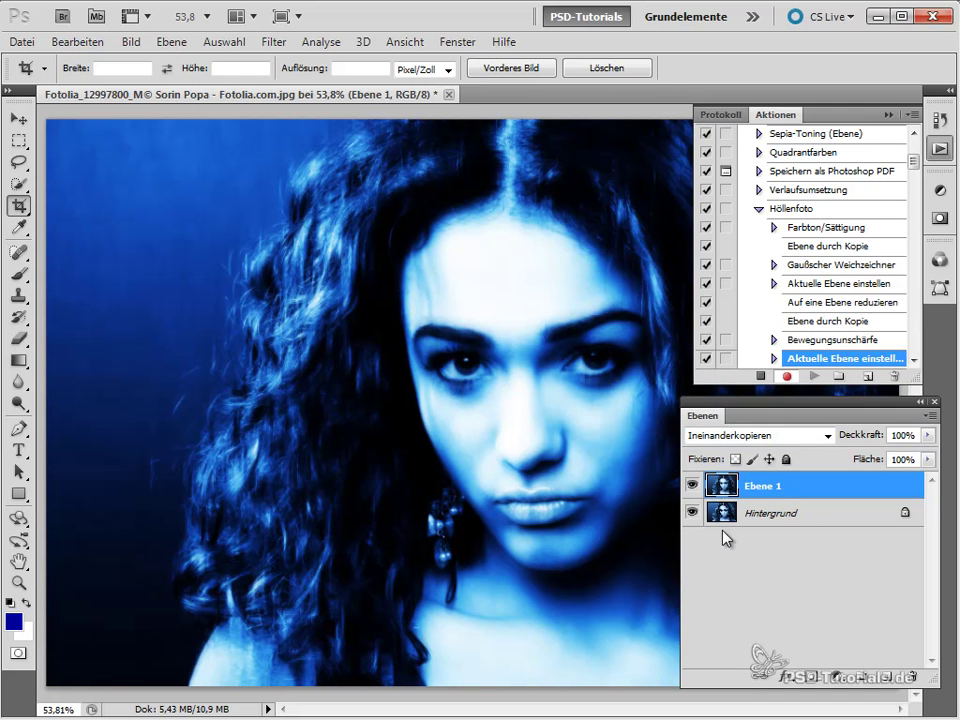
{"action": "key", "text": "ctrl+shift+e"}
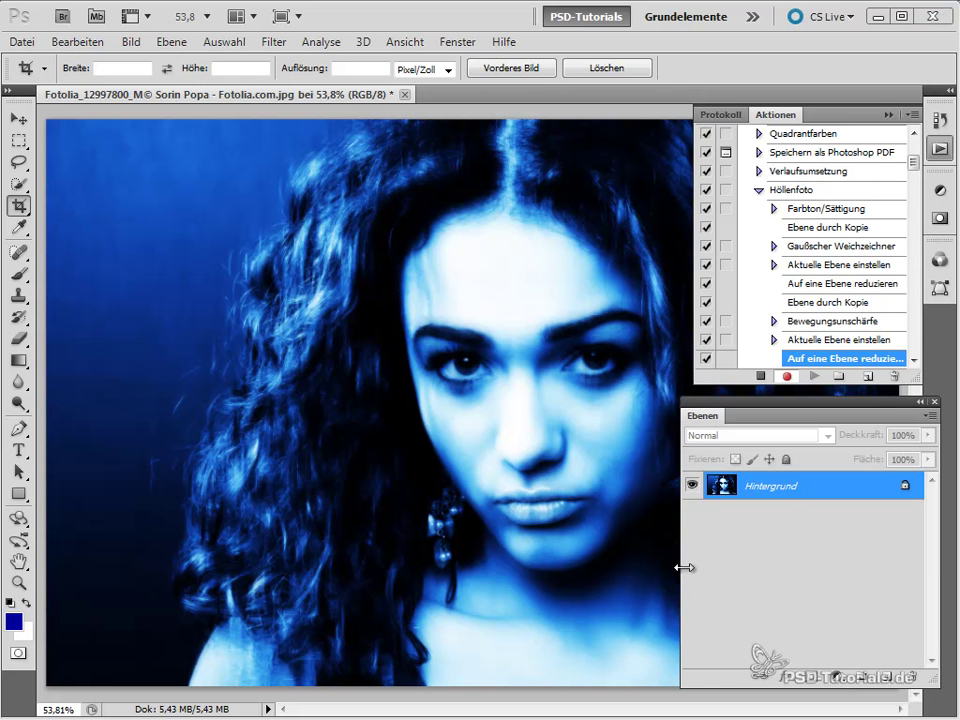
{"action": "left_click", "coordinate": [888, 679]}
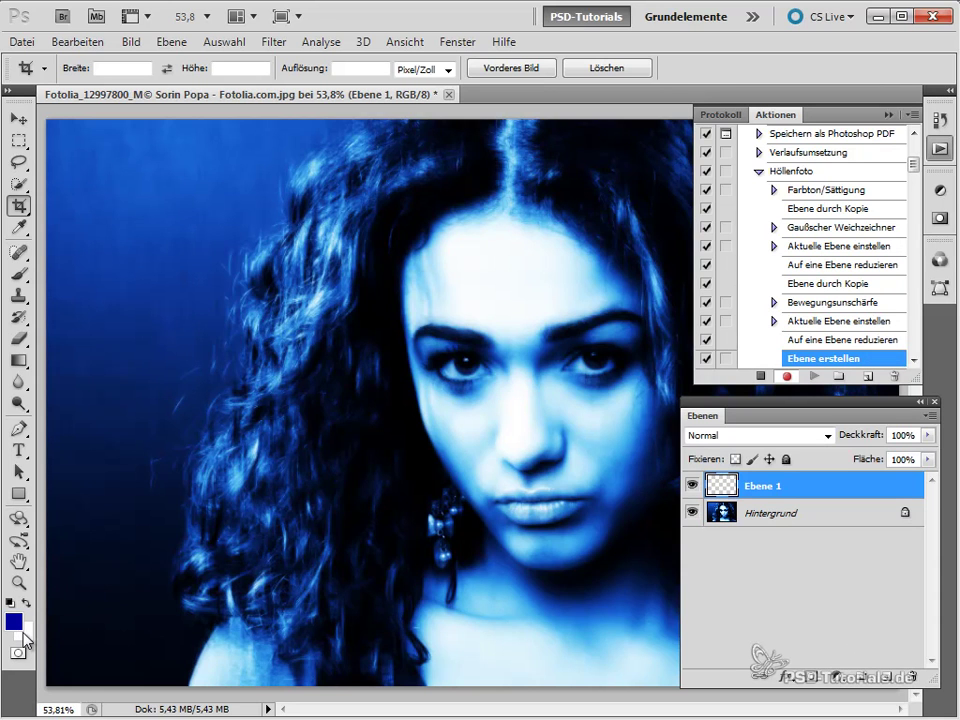
Fill Ebene 1 with white and set its blend mode to Differenz.
{"action": "key", "text": "ctrl+BackSpace"}
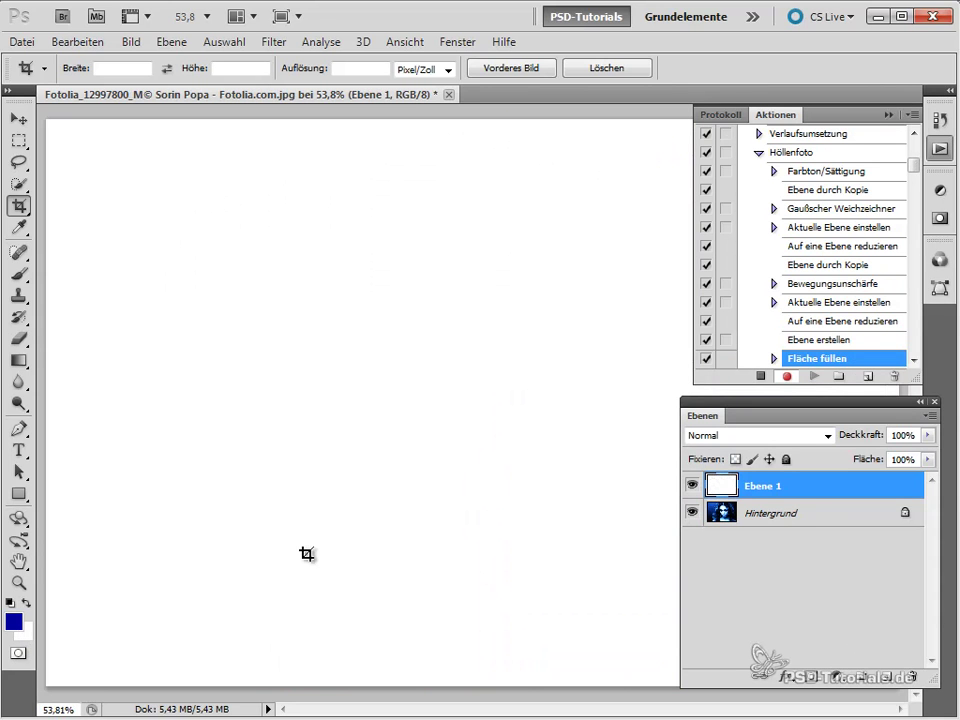
{"action": "left_click", "coordinate": [758, 437]}
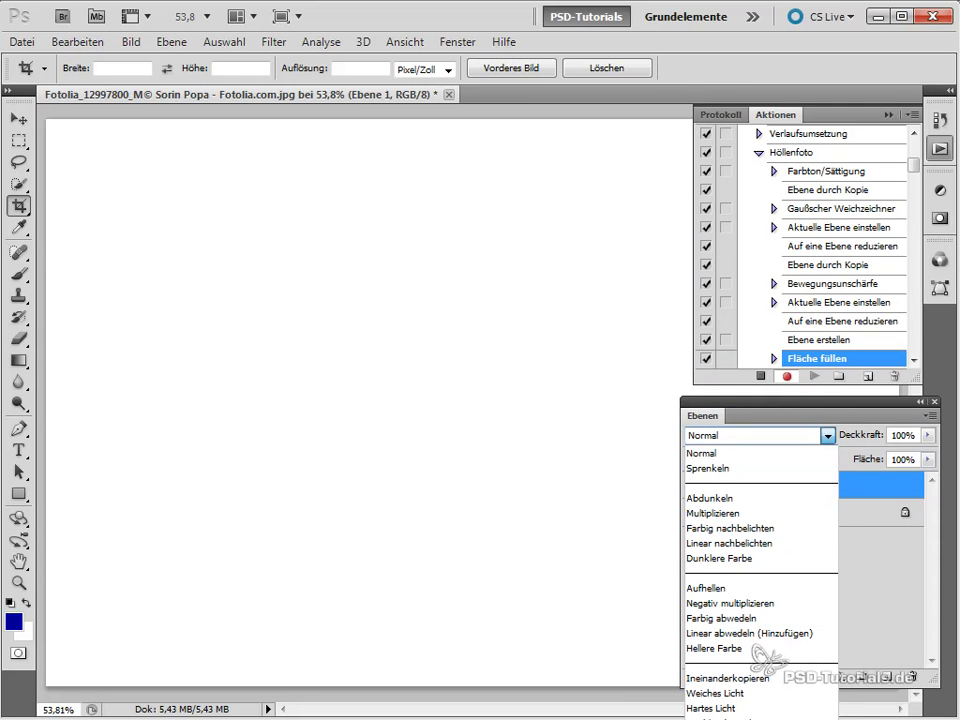
{"action": "left_click", "coordinate": [768, 407]}
{"action": "key", "text": "F7"}
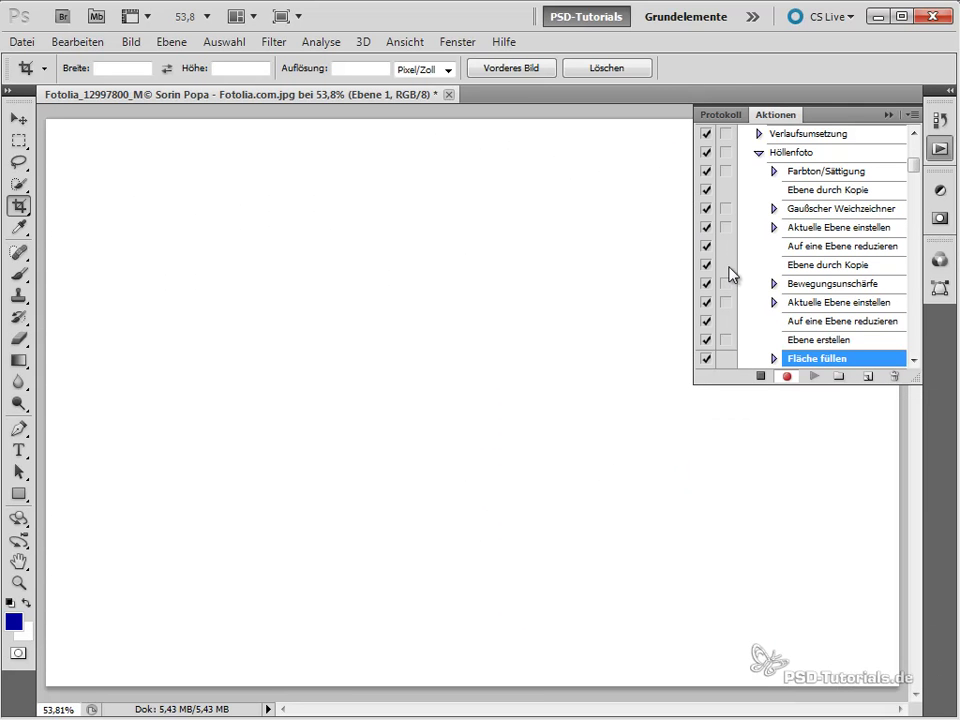
{"action": "key", "text": "F7"}
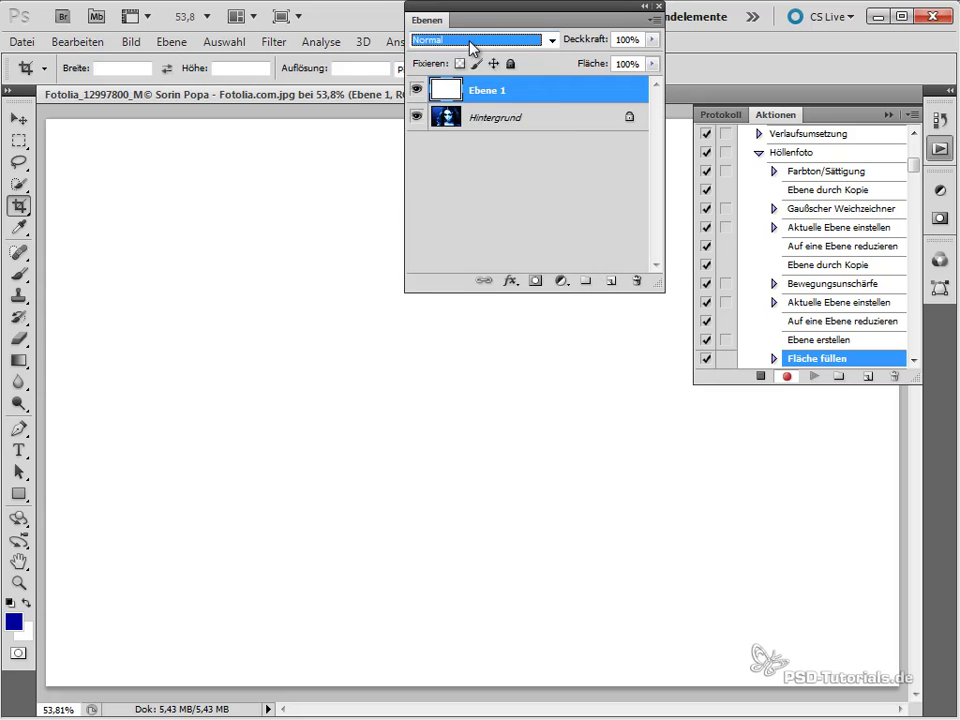
{"action": "left_click", "coordinate": [469, 40]}
{"action": "left_click", "coordinate": [456, 401]}
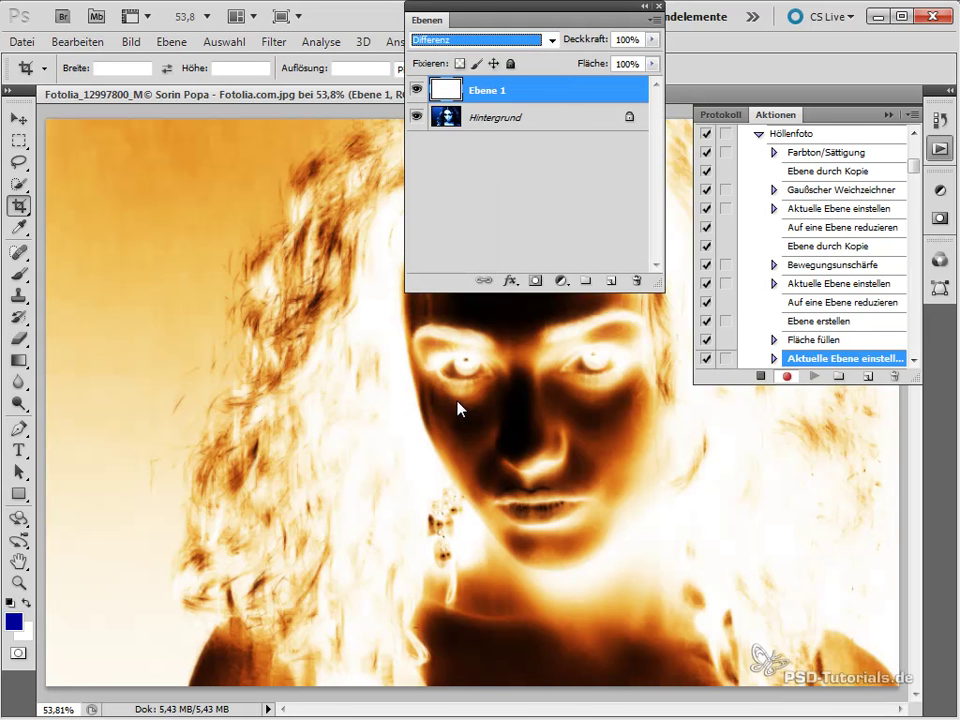
{"action": "double_click", "coordinate": [505, 7]}
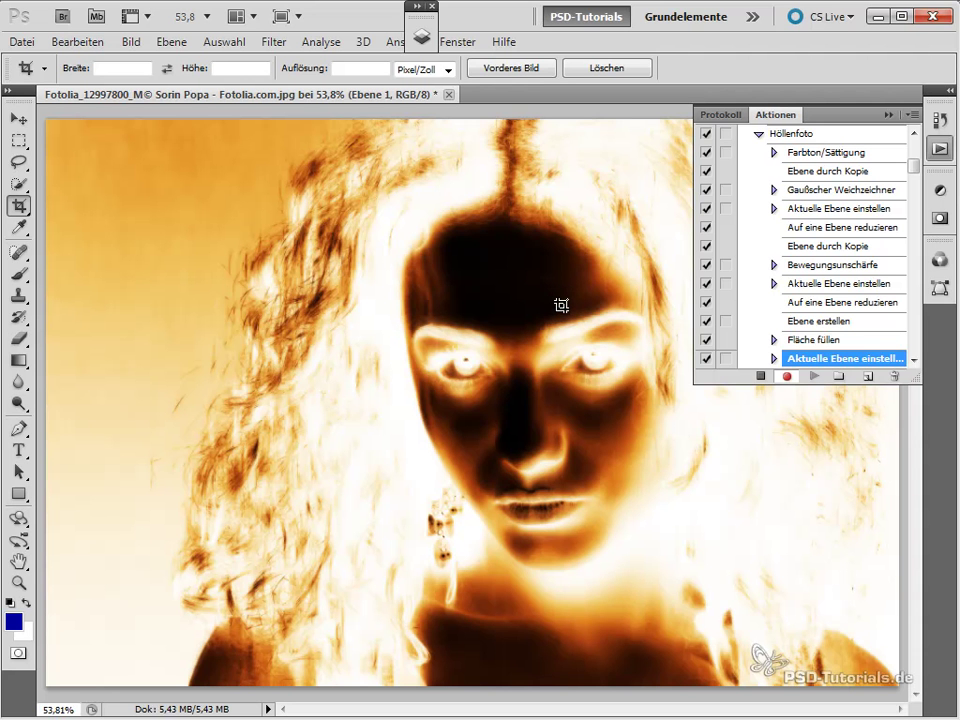
{"action": "left_click", "coordinate": [421, 38]}
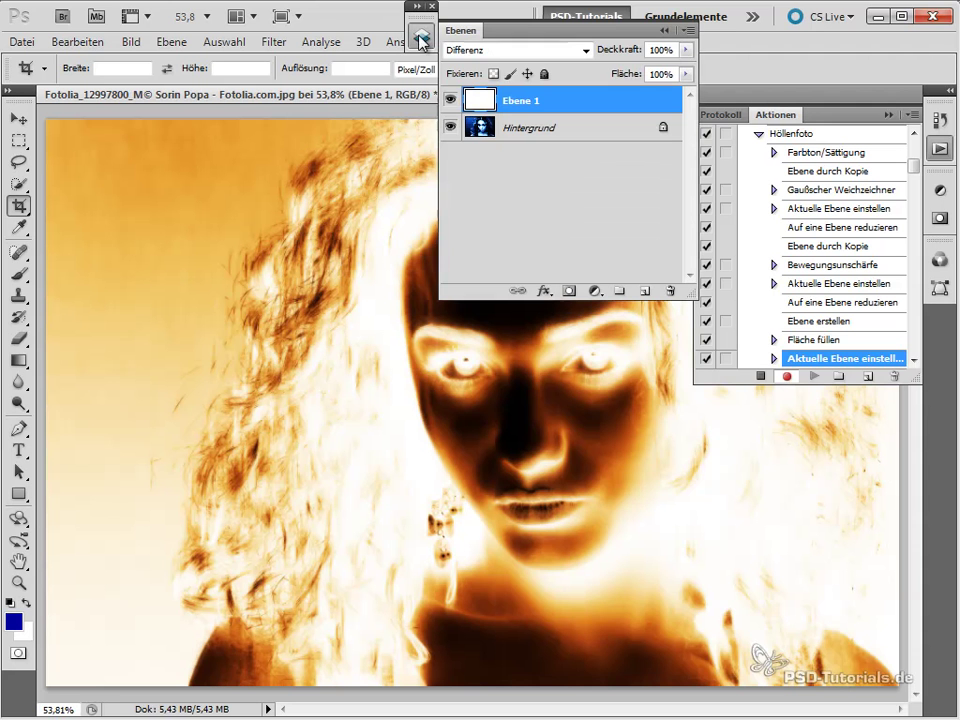
Add a Gradationskurven adjustment layer and pull the RGB curve down to darken the glow.
{"action": "left_click", "coordinate": [596, 291]}
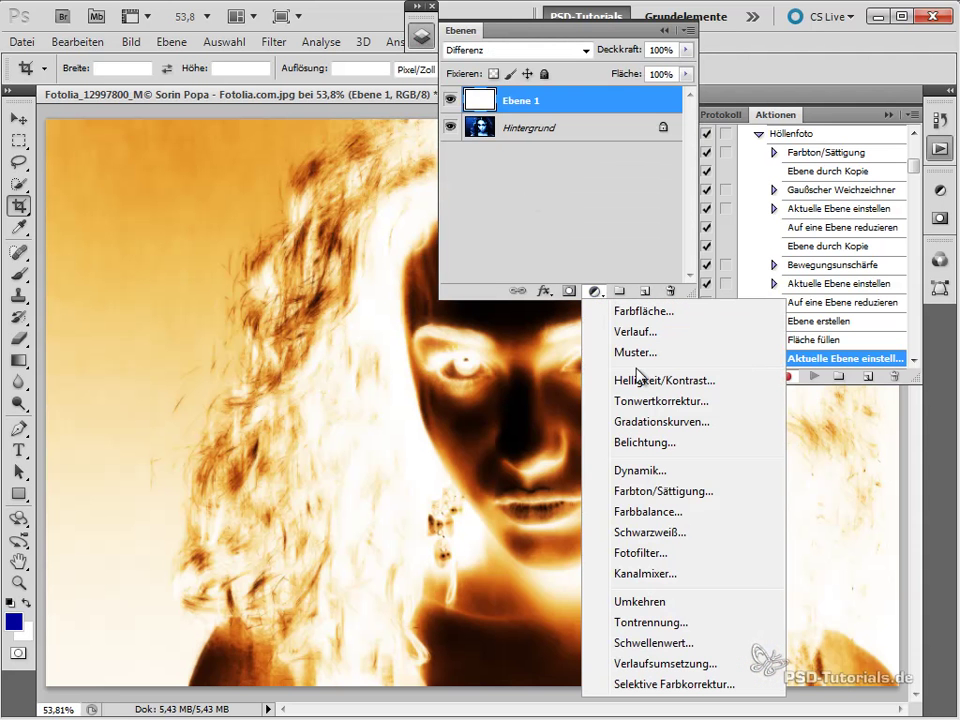
{"action": "left_click", "coordinate": [677, 421]}
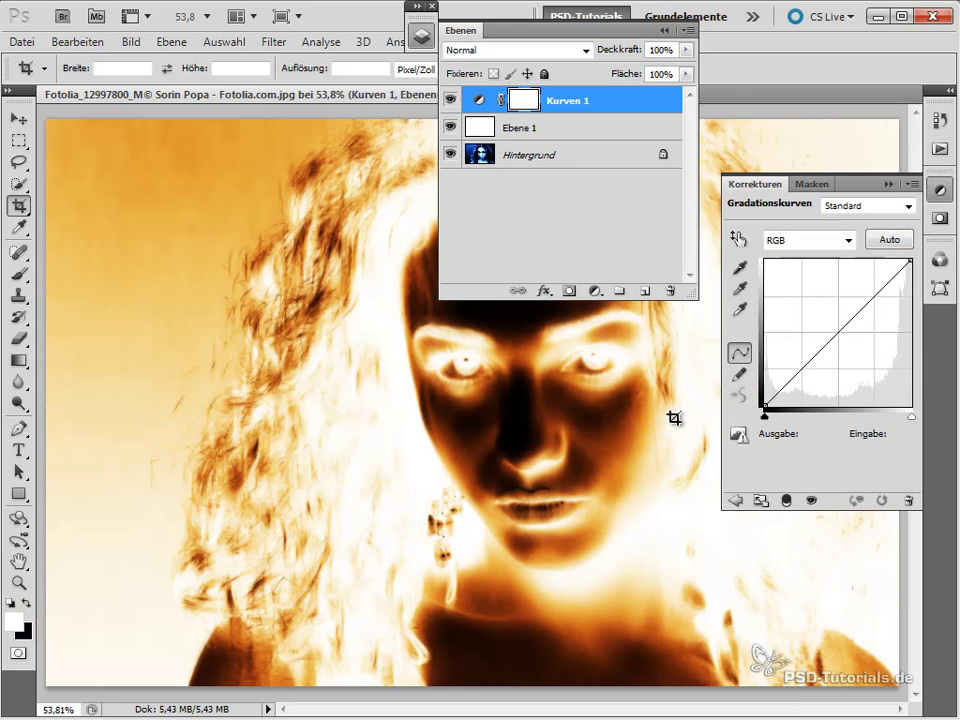
{"action": "mouse_move", "coordinate": [837, 325]}
{"action": "left_mouse_down"}
{"action": "mouse_move", "coordinate": [855, 347]}
{"action": "mouse_move", "coordinate": [827, 379]}
{"action": "mouse_move", "coordinate": [836, 388]}
{"action": "mouse_move", "coordinate": [823, 380]}
{"action": "left_mouse_up"}
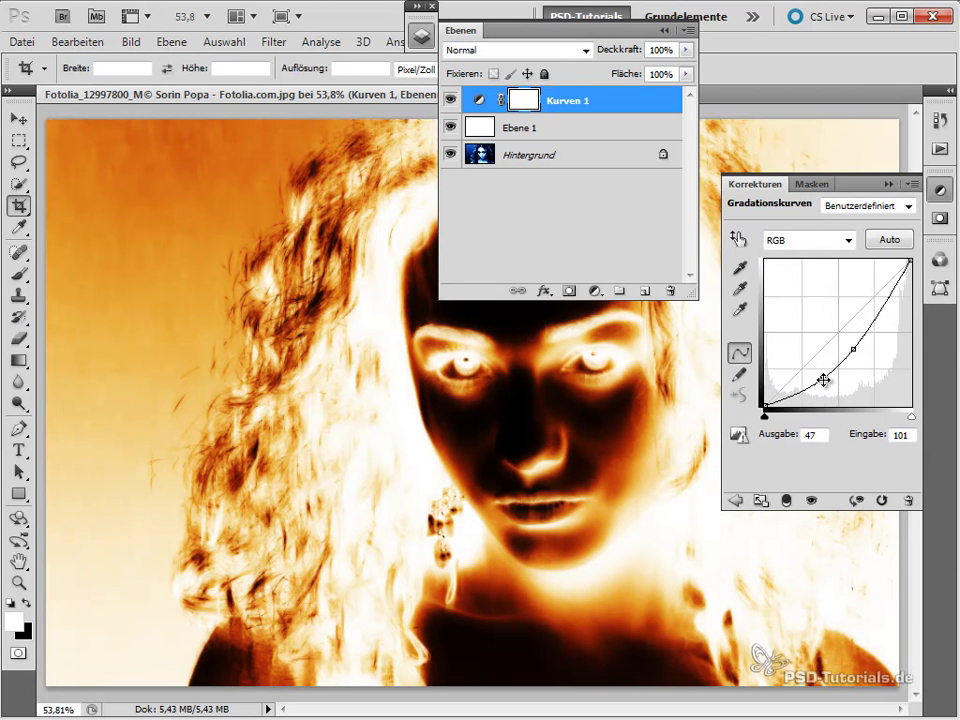
{"action": "left_click", "coordinate": [597, 292]}
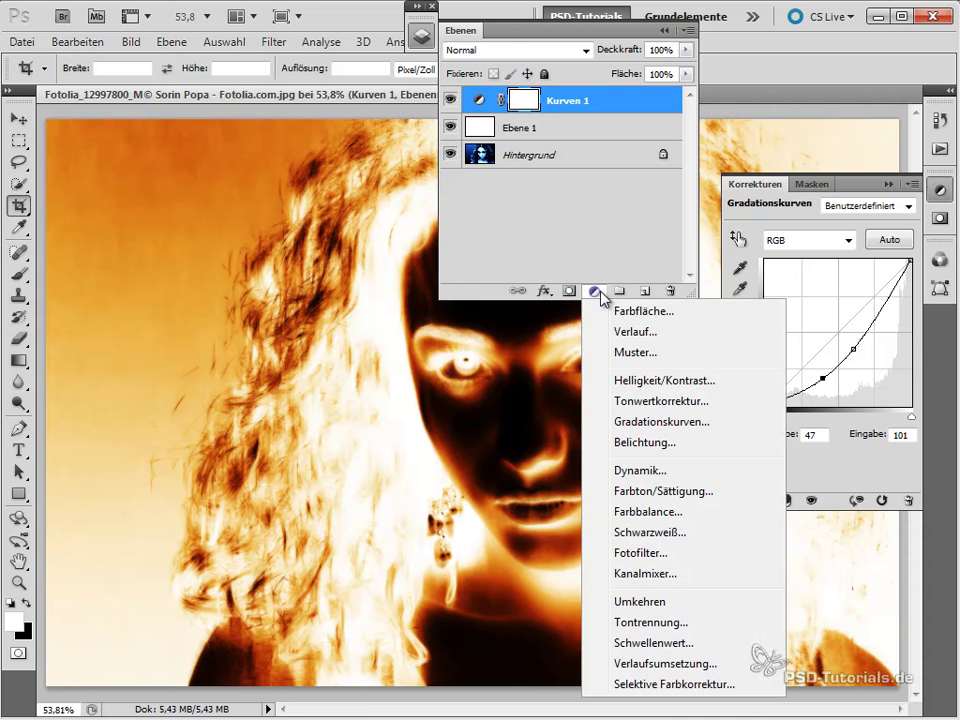
Add a colorizing Farbton/Sättigung adjustment layer at hue 15, saturation 100.
{"action": "left_click", "coordinate": [688, 491]}
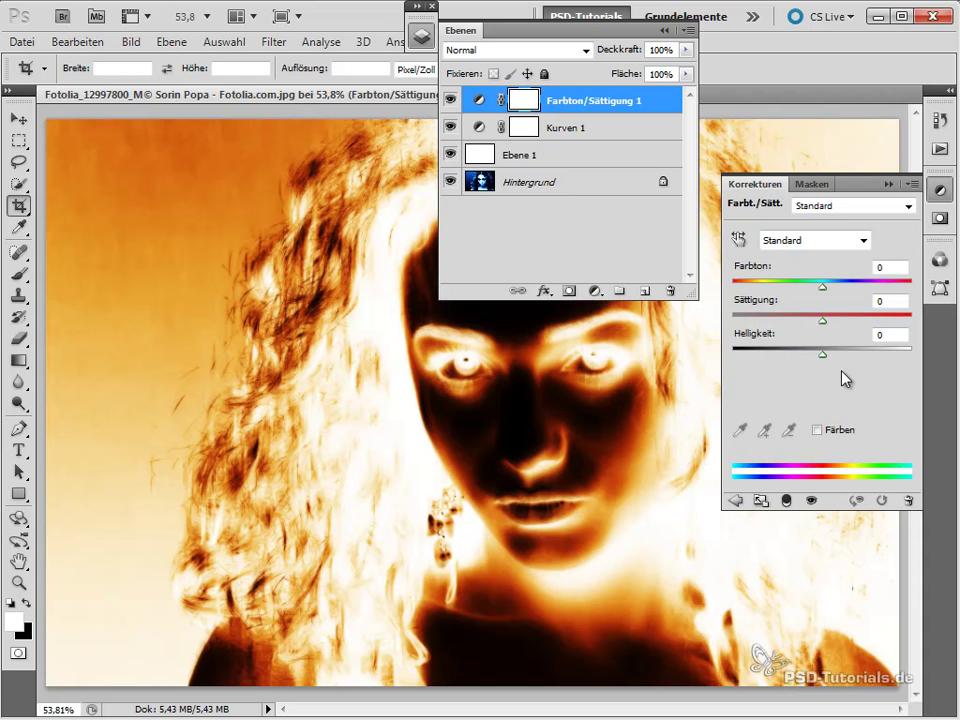
{"action": "left_click", "coordinate": [833, 431]}
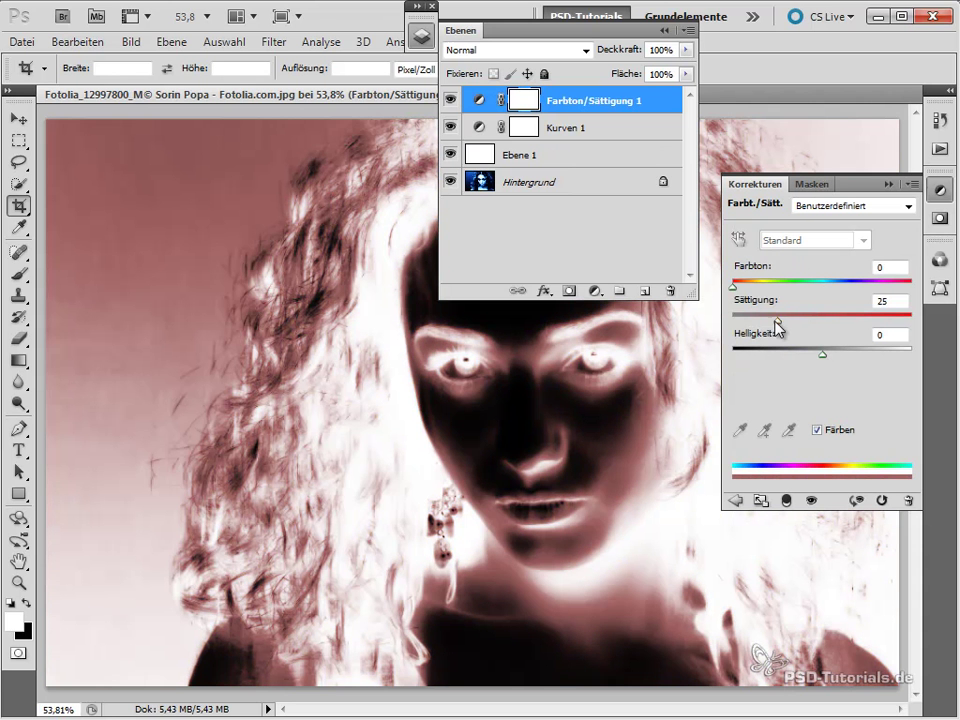
{"action": "left_click_drag", "start_coordinate": [776, 321], "coordinate": [856, 321]}
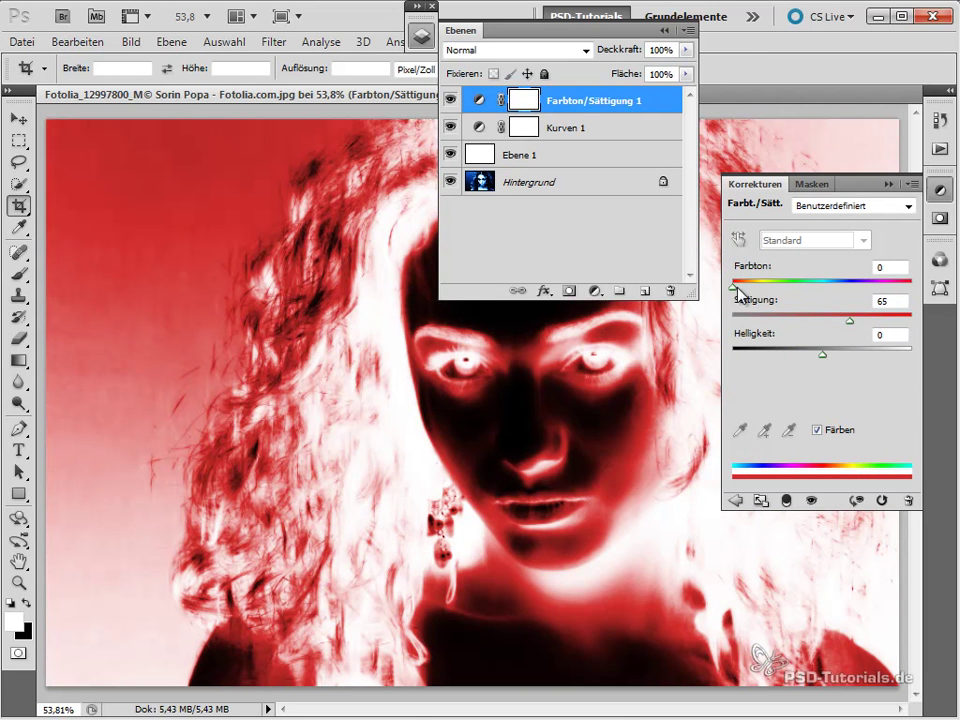
{"action": "mouse_move", "coordinate": [736, 290]}
{"action": "left_mouse_down"}
{"action": "mouse_move", "coordinate": [752, 290]}
{"action": "mouse_move", "coordinate": [742, 290]}
{"action": "left_mouse_up"}
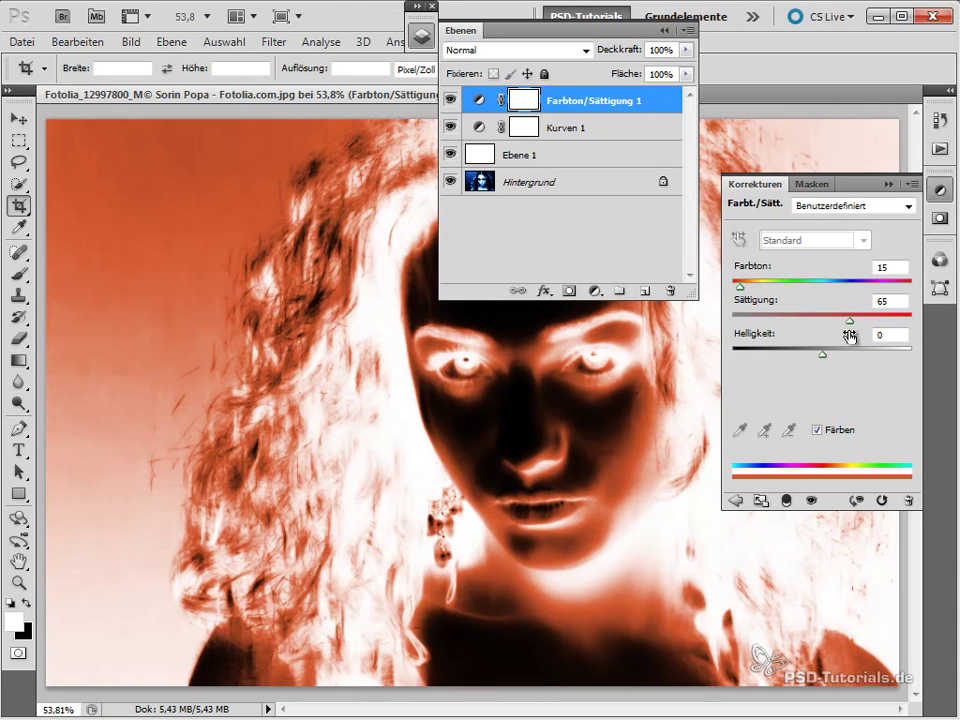
{"action": "left_click_drag", "start_coordinate": [850, 321], "coordinate": [930, 322]}
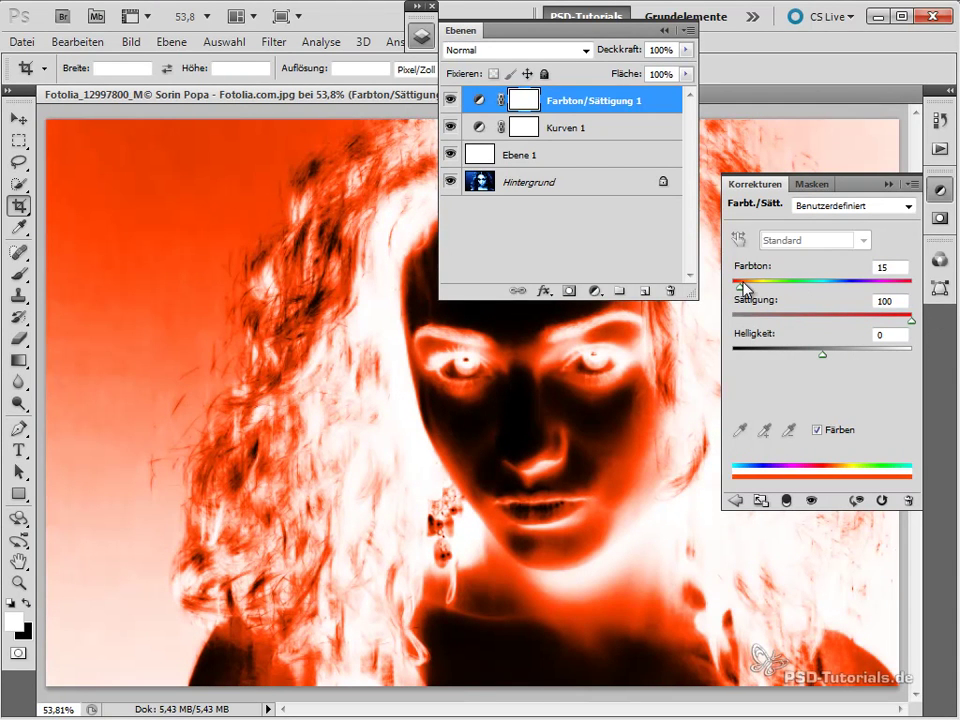
Lower the Farbton/Sättigung 1 layer's opacity to 59%, toggling it to compare.
{"action": "left_click_drag", "start_coordinate": [628, 50], "coordinate": [602, 57]}
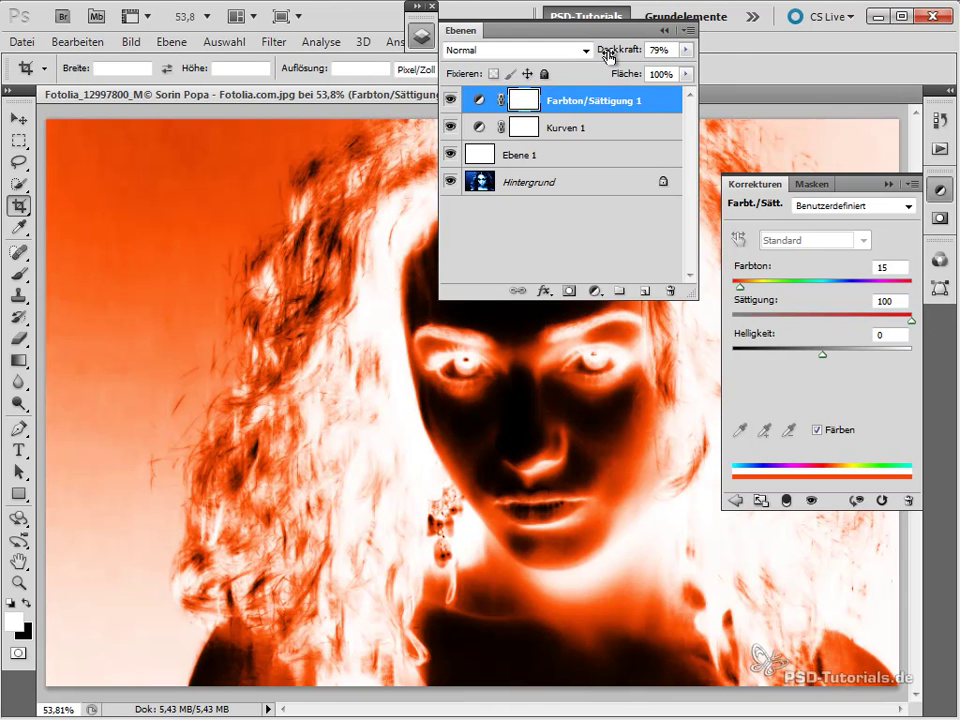
{"action": "left_click", "coordinate": [449, 100]}
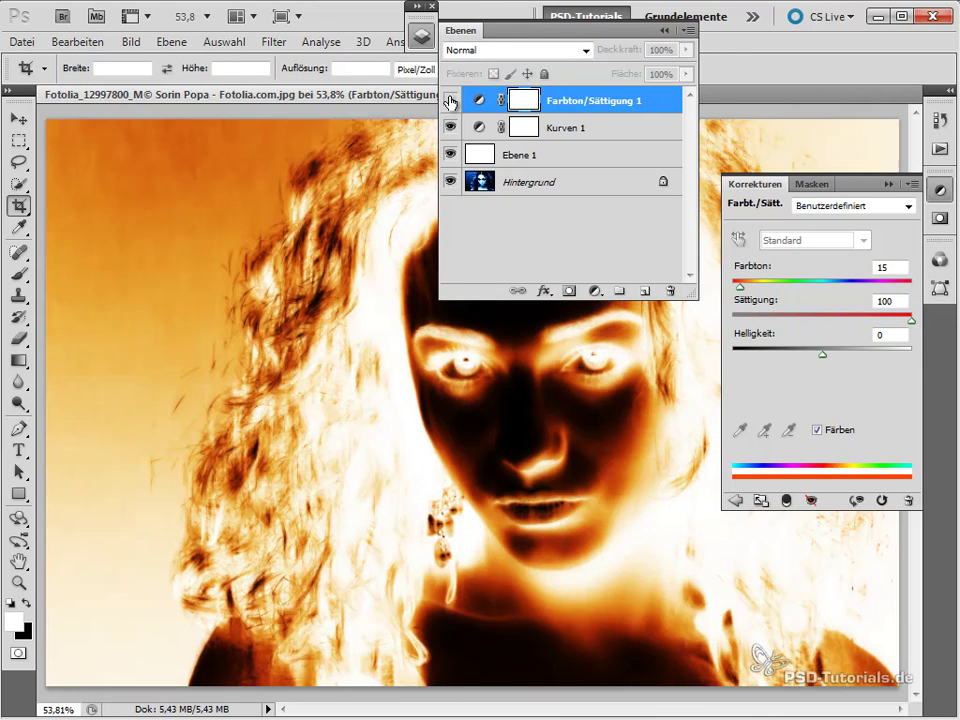
{"action": "left_click_drag", "start_coordinate": [626, 52], "coordinate": [612, 56]}
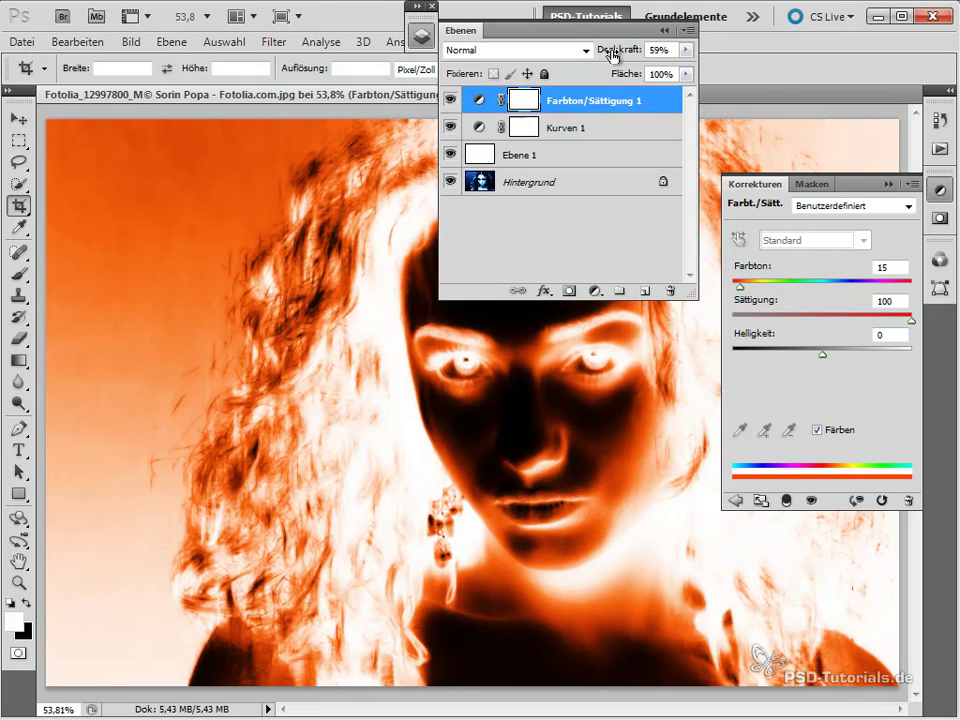
Try the blend modes and settle on Ineinanderkopieren for Farbton/Sättigung 1, then collapse the panels.
{"action": "left_click", "coordinate": [489, 50]}
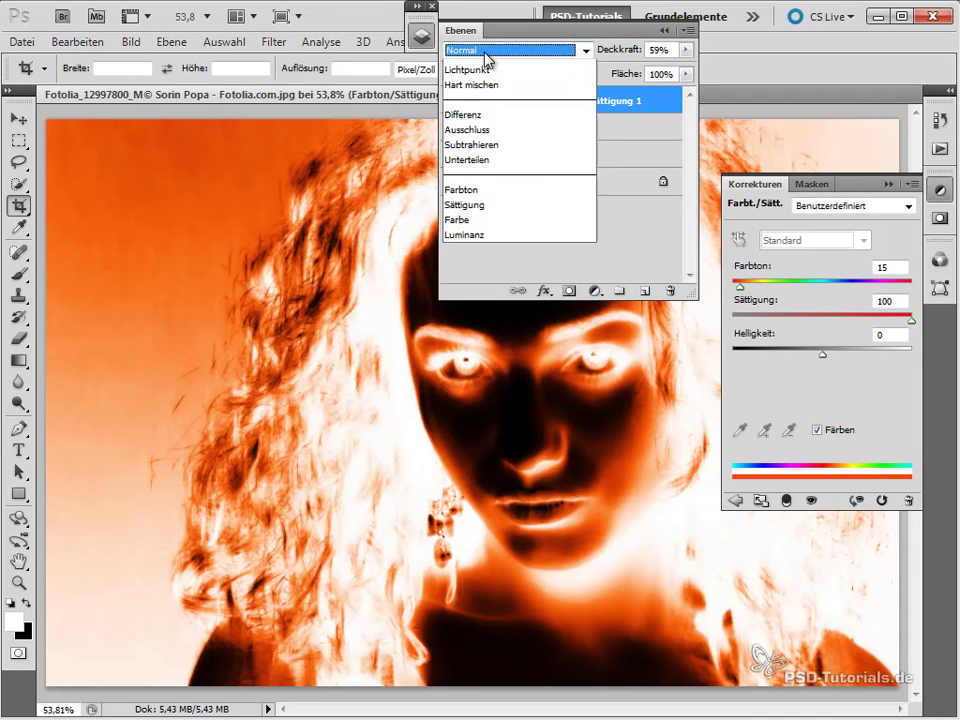
{"action": "key", "text": "Down"}
{"action": "key", "text": "Return"}
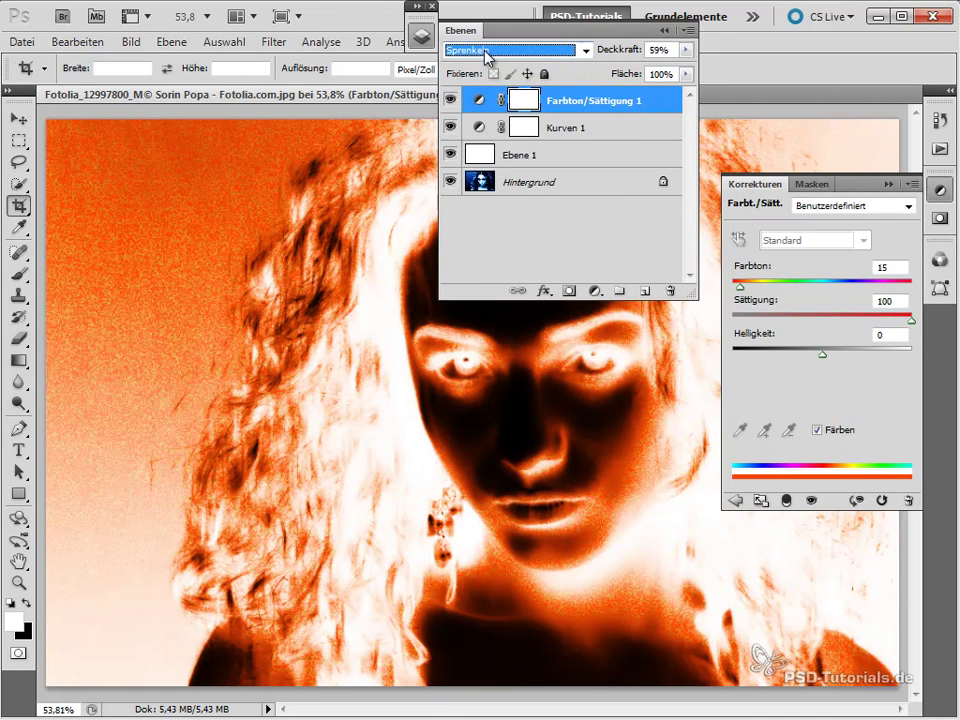
{"action": "key", "text": "Up"}
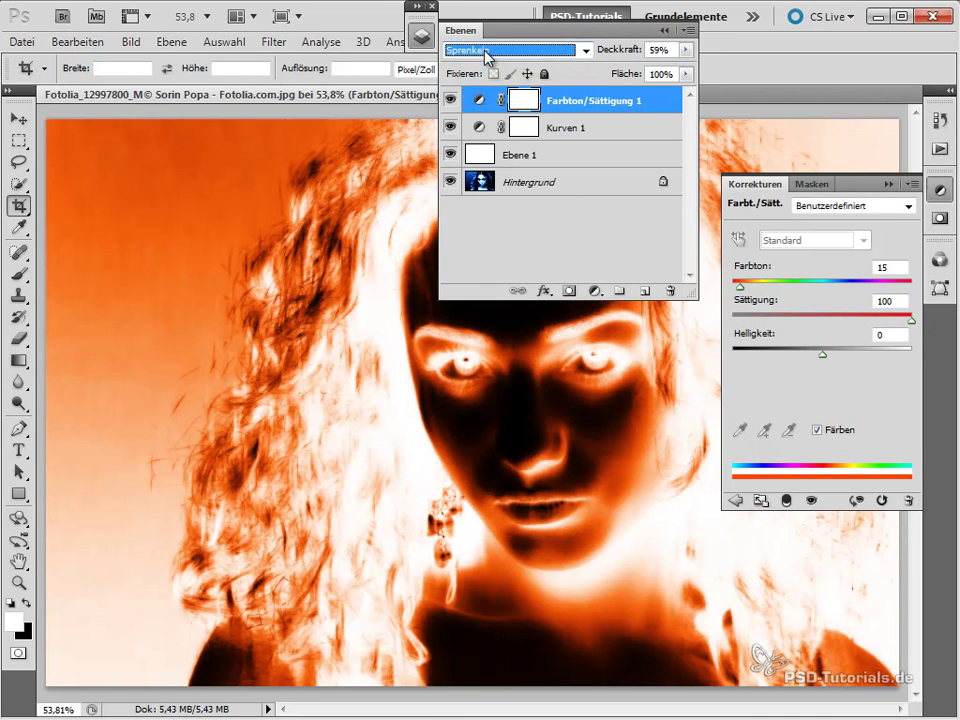
{"action": "key", "text": "Down"}
{"action": "key", "text": "Down"}
{"action": "key", "text": "Down"}
{"action": "key", "text": "Down"}
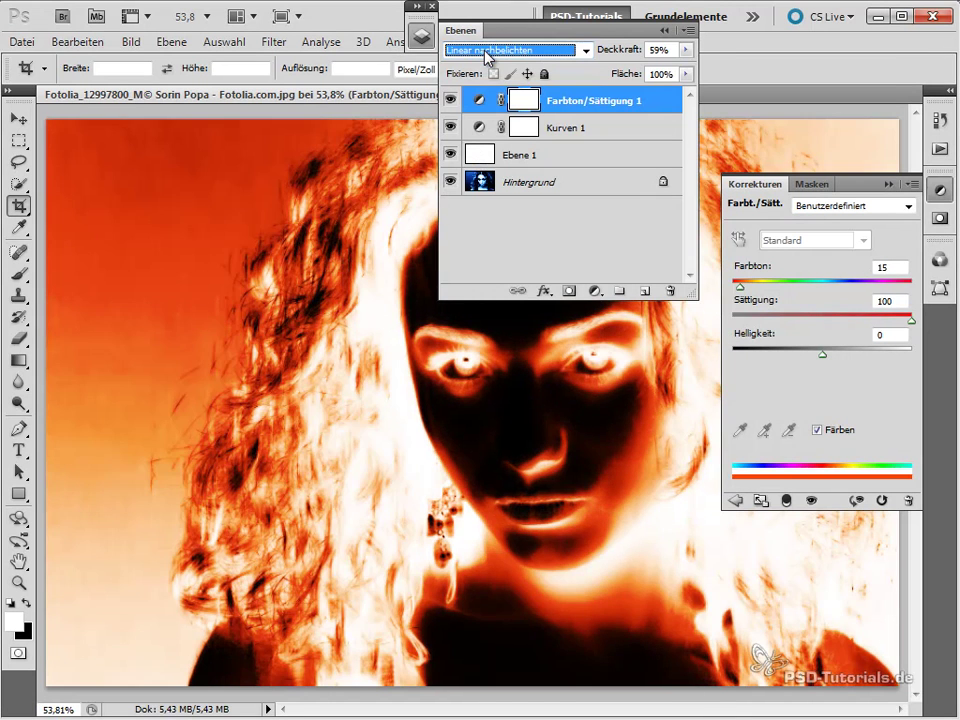
{"action": "key", "text": "Down"}
{"action": "key", "text": "Down"}
{"action": "key", "text": "Down"}
{"action": "key", "text": "Down"}
{"action": "key", "text": "Down"}
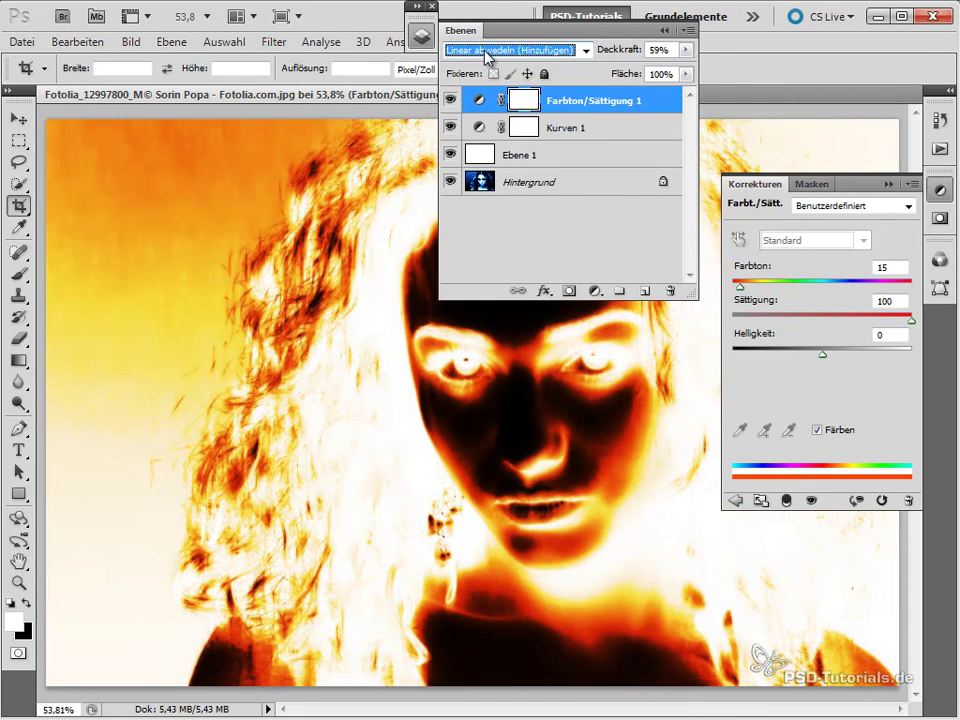
{"action": "key", "text": "Down"}
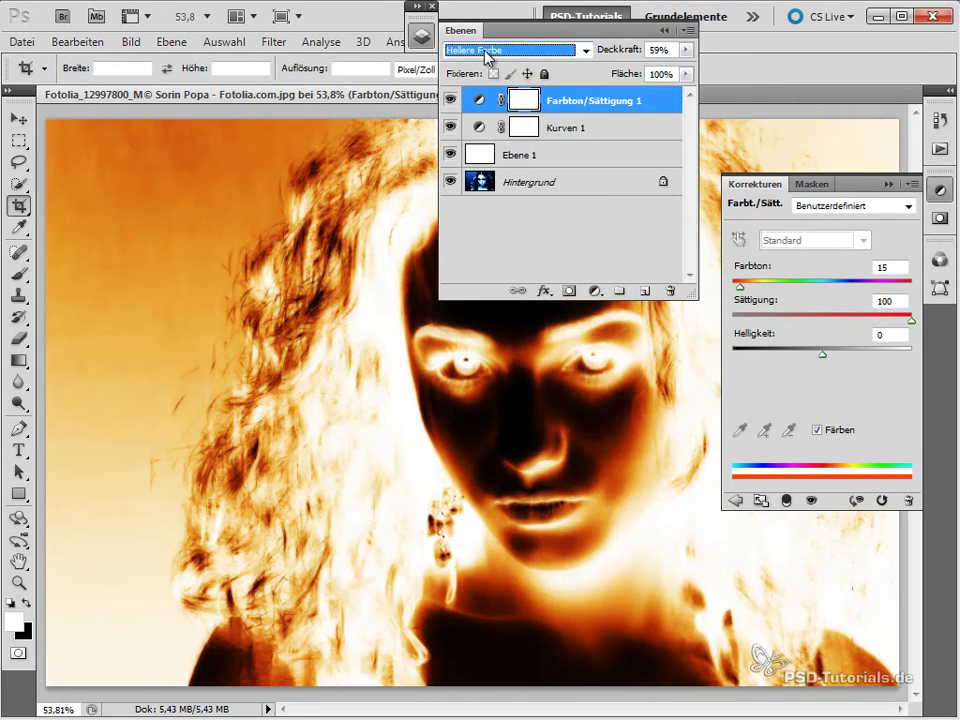
{"action": "key", "text": "Down"}
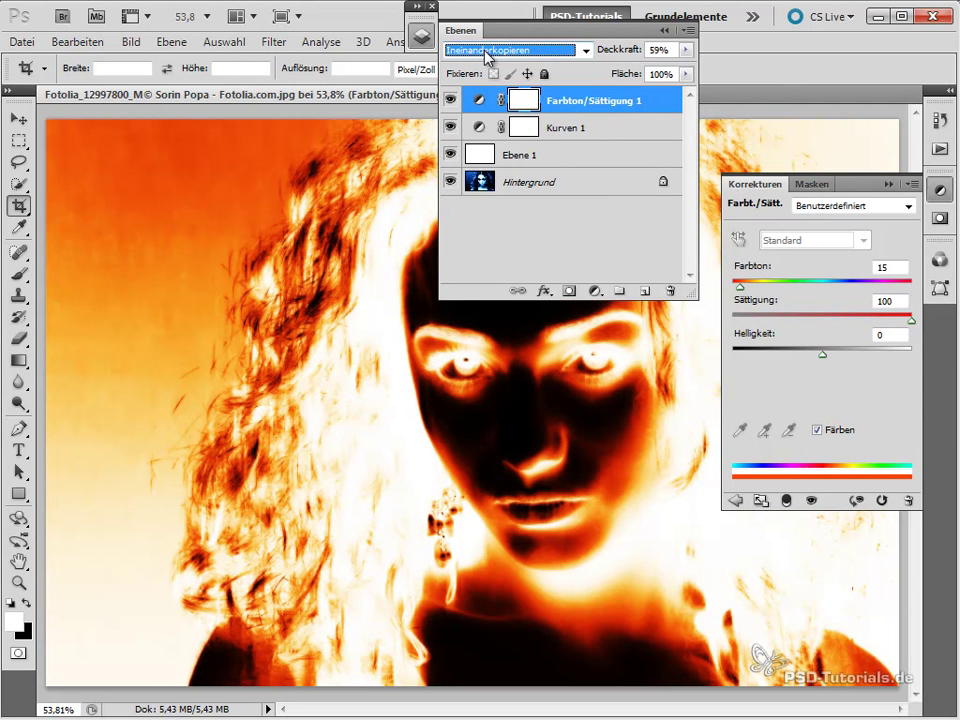
{"action": "left_click", "coordinate": [452, 101]}
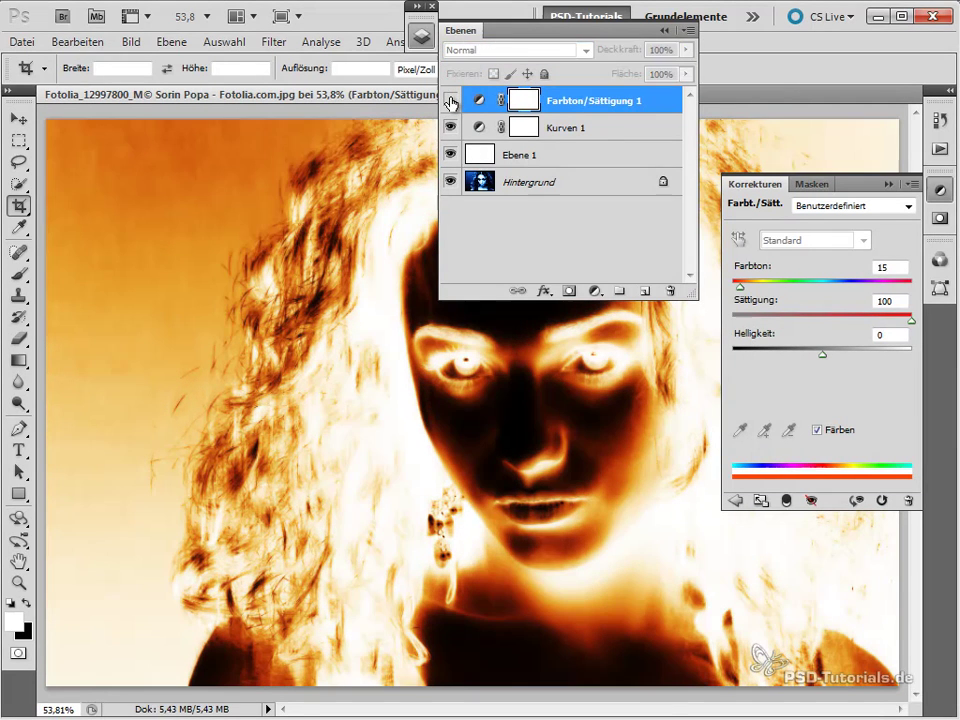
{"action": "double_click", "coordinate": [527, 38]}
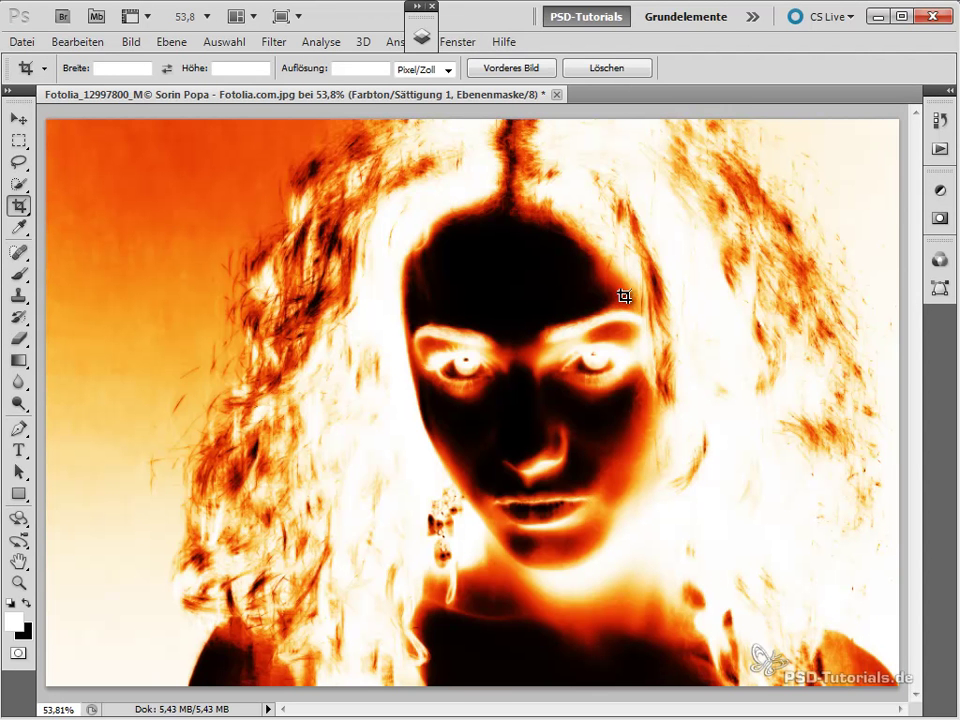
End the Höllenfoto recording in the Aktionen panel and drag the boy-with-cables photo into Photoshop.
{"action": "left_click", "coordinate": [940, 148]}
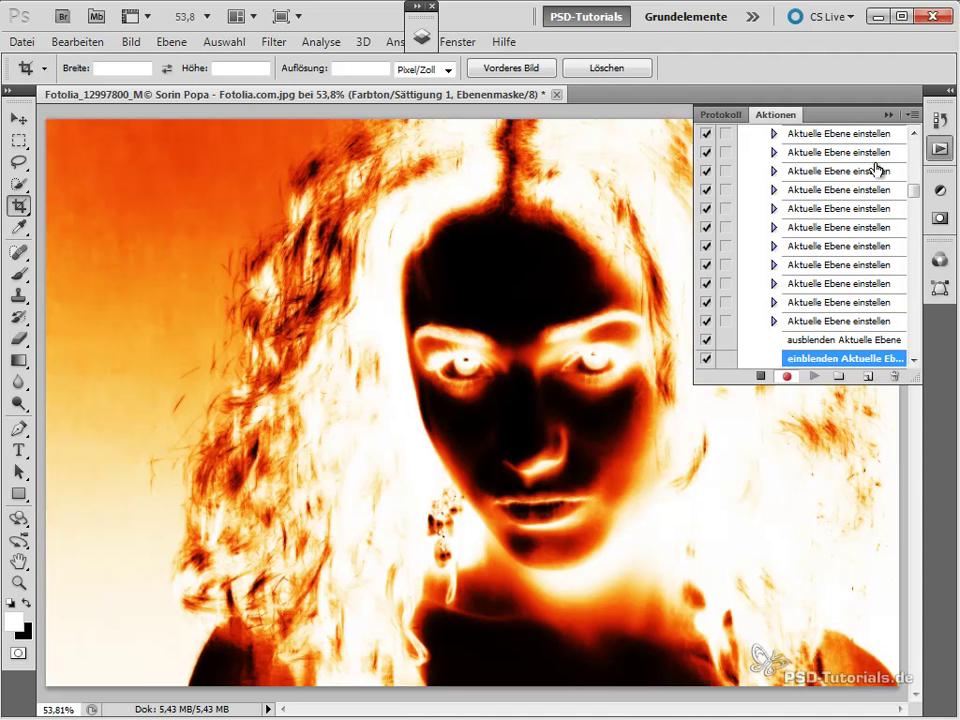
{"action": "left_click", "coordinate": [761, 377]}
{"action": "left_click_drag", "start_coordinate": [913, 192], "coordinate": [918, 184]}
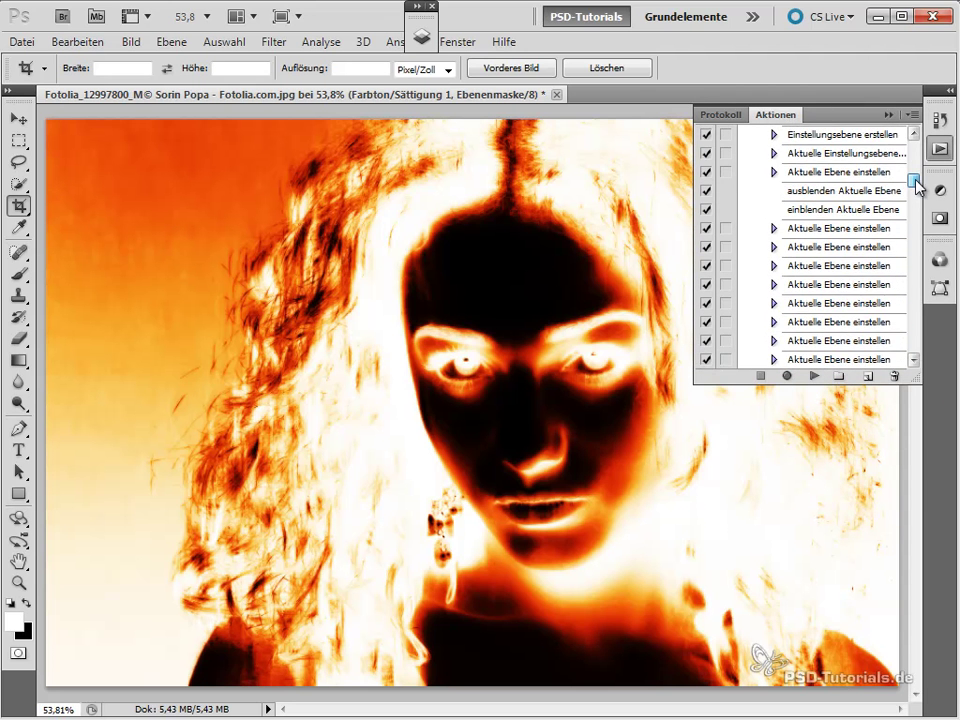
{"action": "left_click_drag", "start_coordinate": [917, 178], "coordinate": [917, 162]}
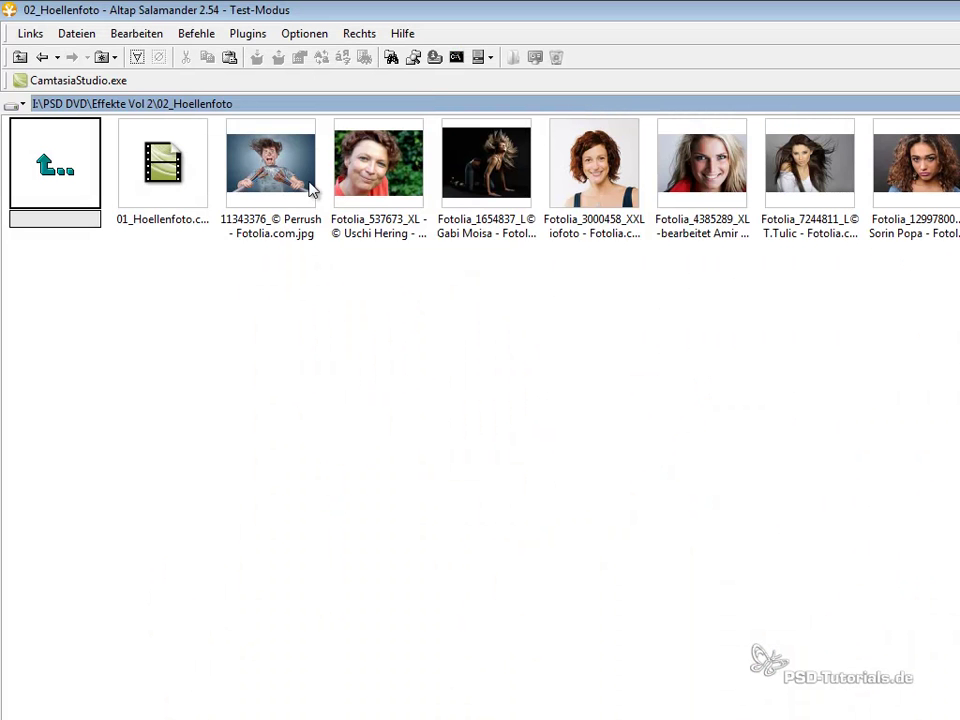
{"action": "left_click_drag", "start_coordinate": [277, 165], "coordinate": [697, 58]}
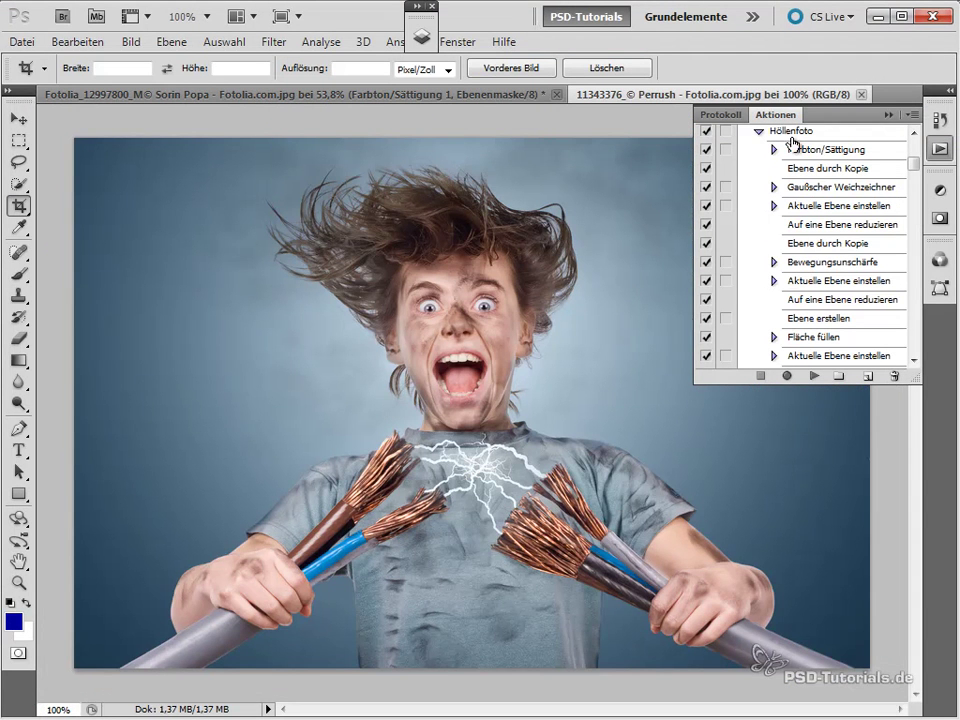
Play the Höllenfoto action on the boy photo, then bring in the freckled woman's portrait.
{"action": "left_click", "coordinate": [805, 133]}
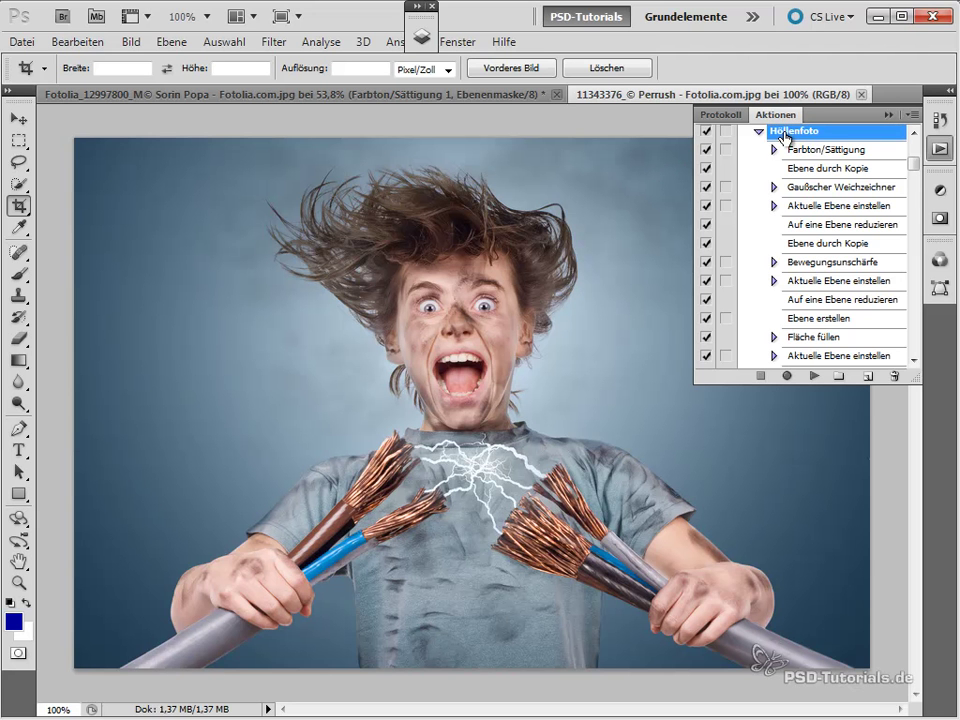
{"action": "left_click", "coordinate": [816, 377]}
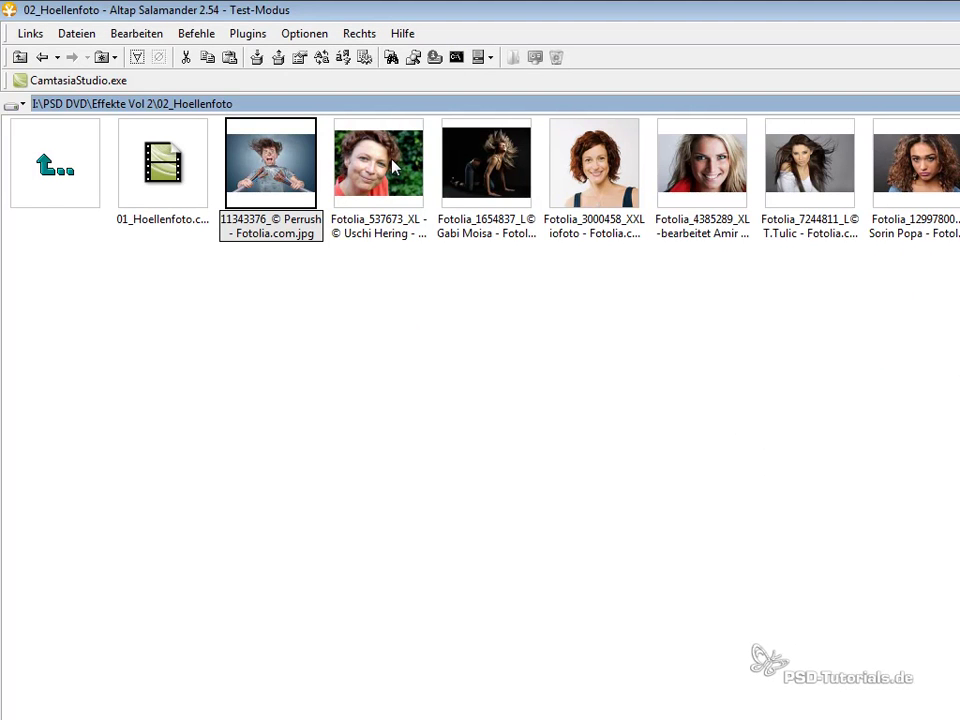
{"action": "mouse_move", "coordinate": [411, 205]}
{"action": "left_mouse_down"}
{"action": "mouse_move", "coordinate": [416, 218]}
{"action": "mouse_move", "coordinate": [605, 110]}
{"action": "left_mouse_up"}
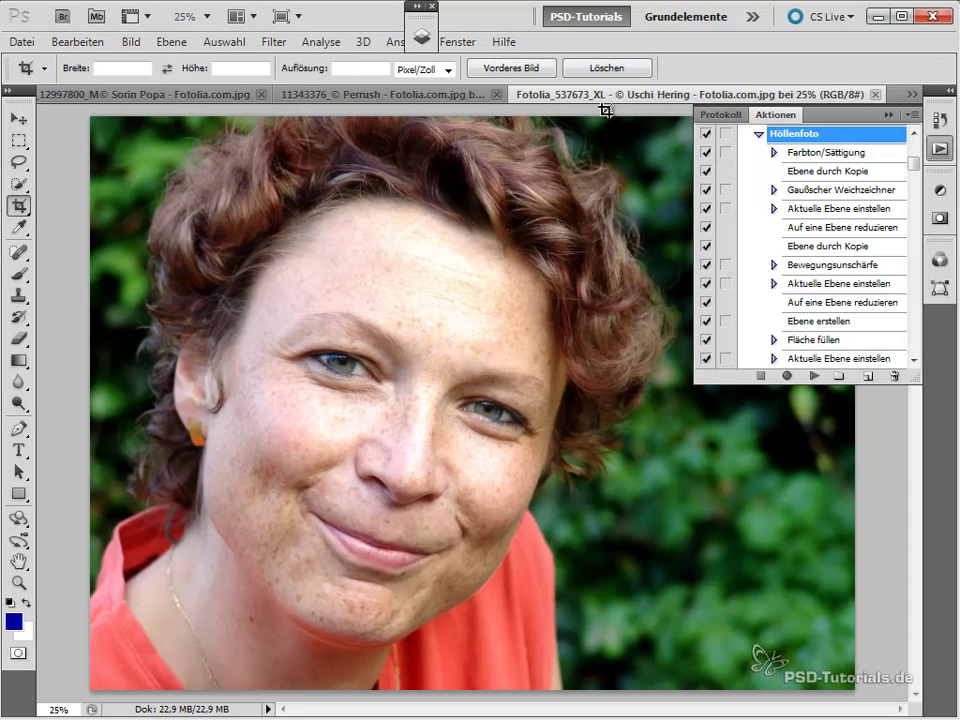
Play Höllenfoto on the freckled portrait and bring in the kneeling woman photo.
{"action": "left_click", "coordinate": [816, 377]}
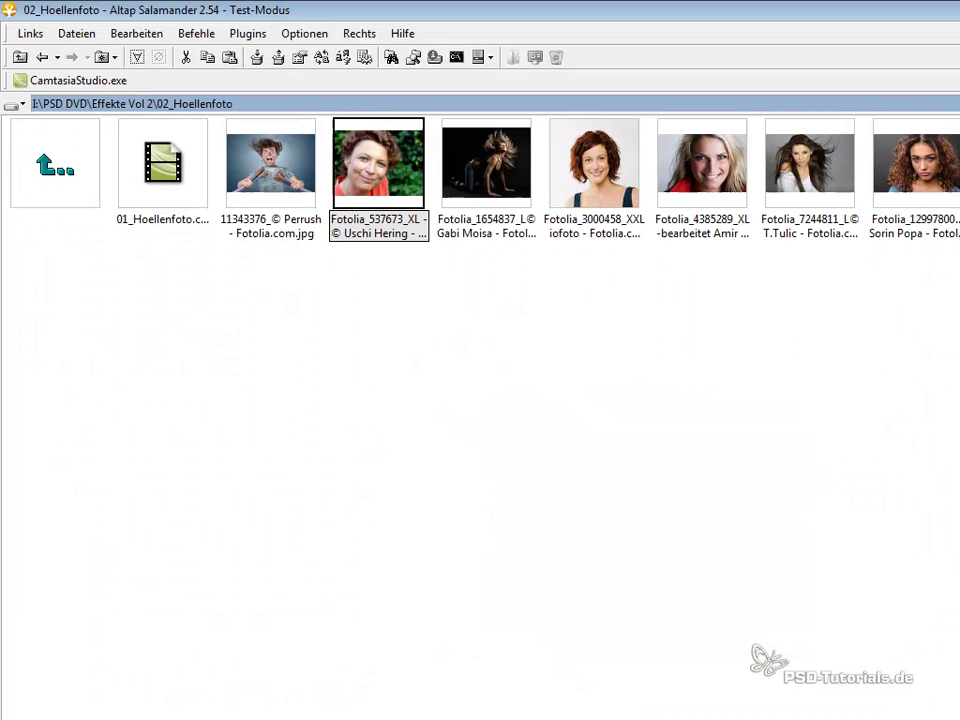
{"action": "mouse_move", "coordinate": [497, 183]}
{"action": "left_mouse_down"}
{"action": "mouse_move", "coordinate": [362, 33]}
{"action": "mouse_move", "coordinate": [274, 30]}
{"action": "left_mouse_up"}
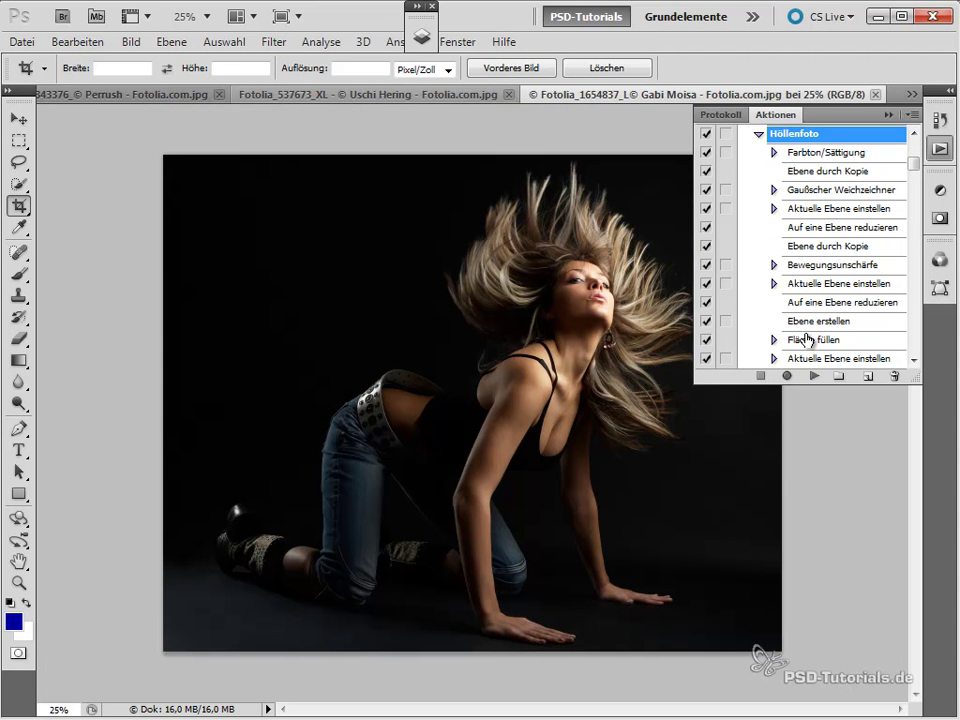
Play Höllenfoto on the kneeling, red-haired and blonde portraits, then on the long-haired woman's photo.
{"action": "left_click", "coordinate": [814, 377]}
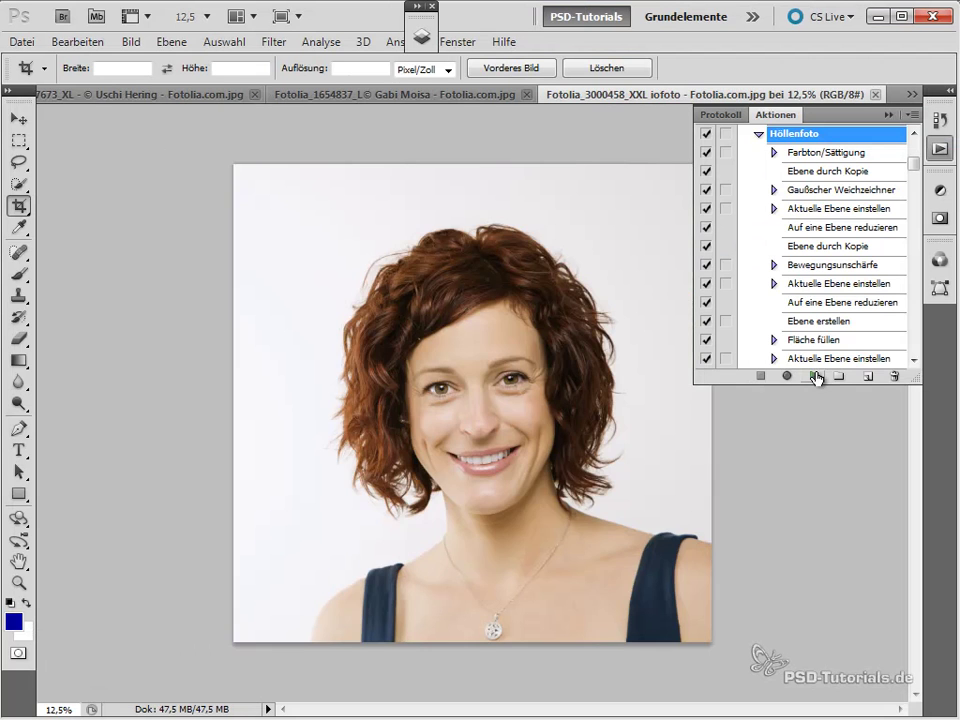
{"action": "left_click", "coordinate": [814, 375]}
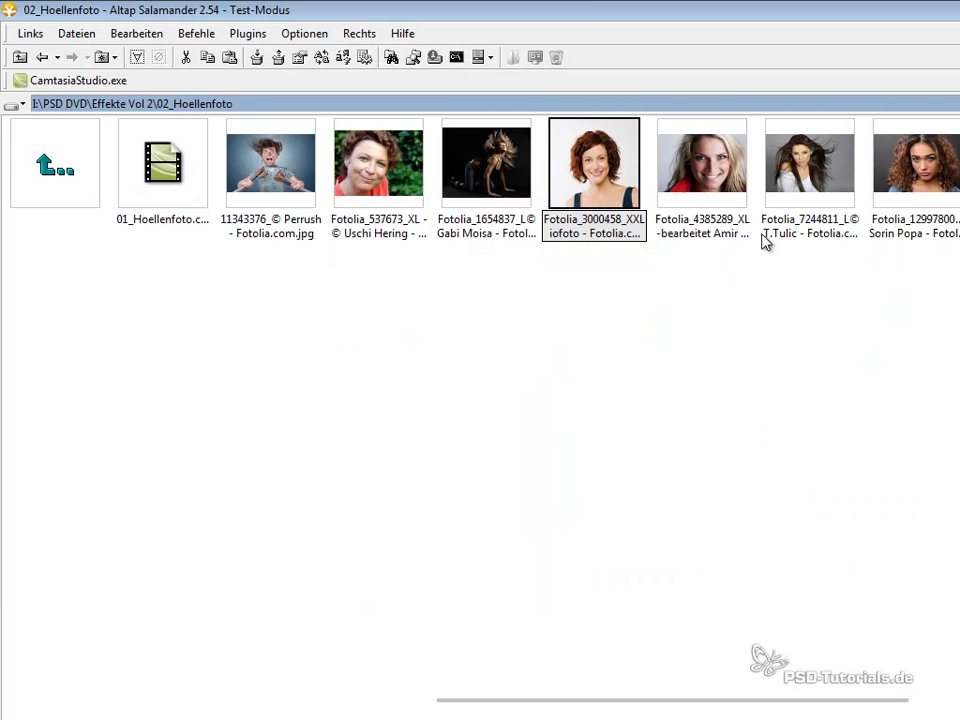
{"action": "mouse_move", "coordinate": [703, 161]}
{"action": "left_mouse_down"}
{"action": "mouse_move", "coordinate": [603, 45]}
{"action": "mouse_move", "coordinate": [700, 250]}
{"action": "left_mouse_up"}
{"action": "left_click", "coordinate": [815, 374]}
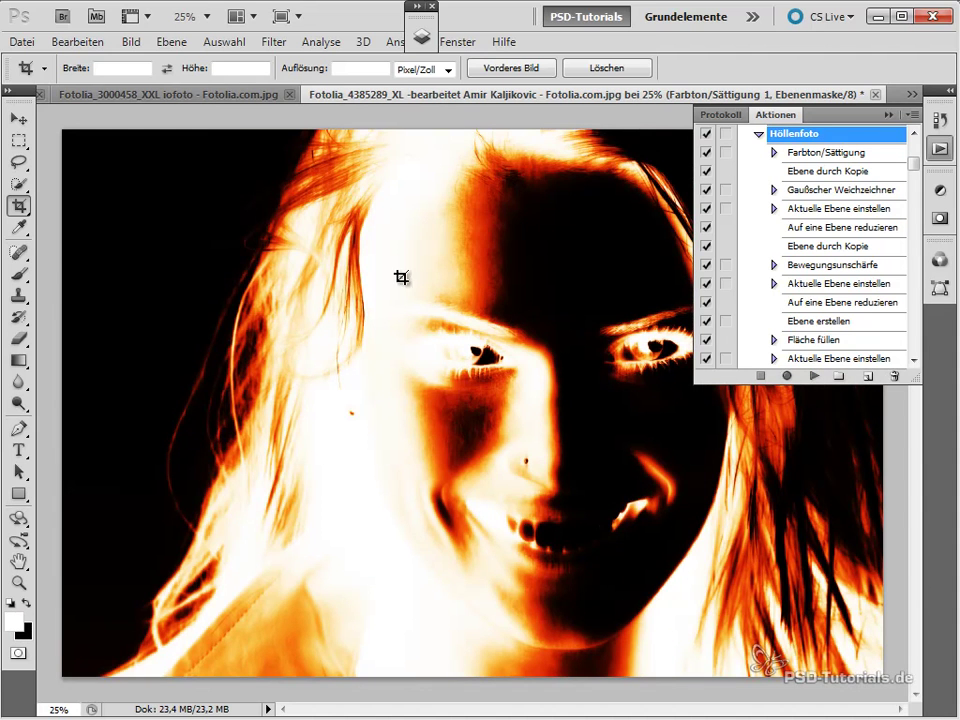
{"action": "key", "text": "alt+Tab"}
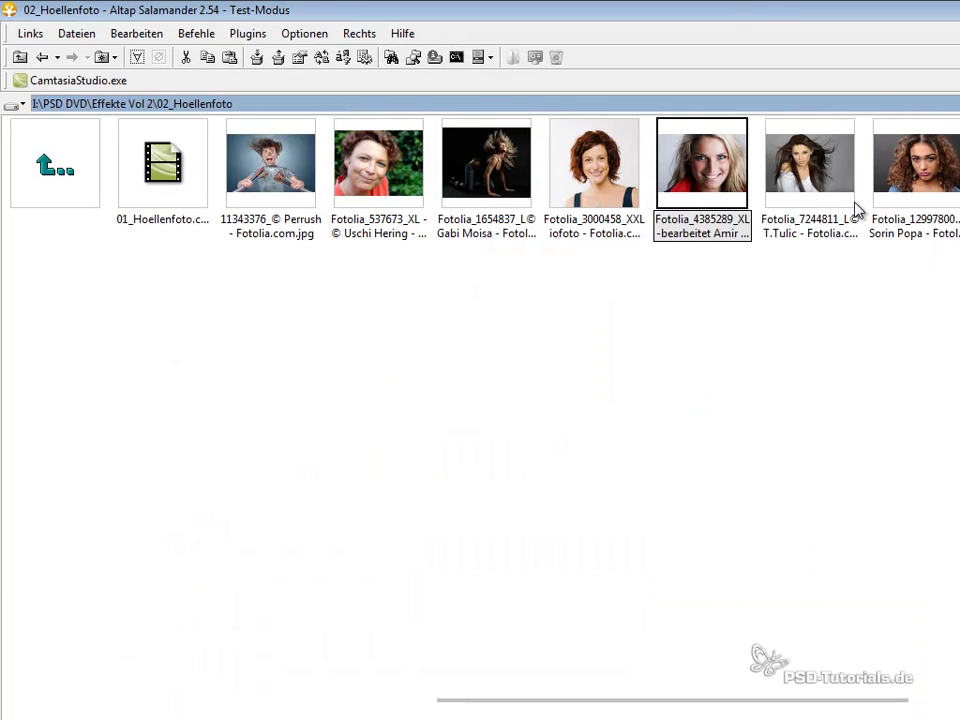
{"action": "left_click_drag", "start_coordinate": [816, 208], "coordinate": [569, 45]}
{"action": "left_click", "coordinate": [814, 375]}
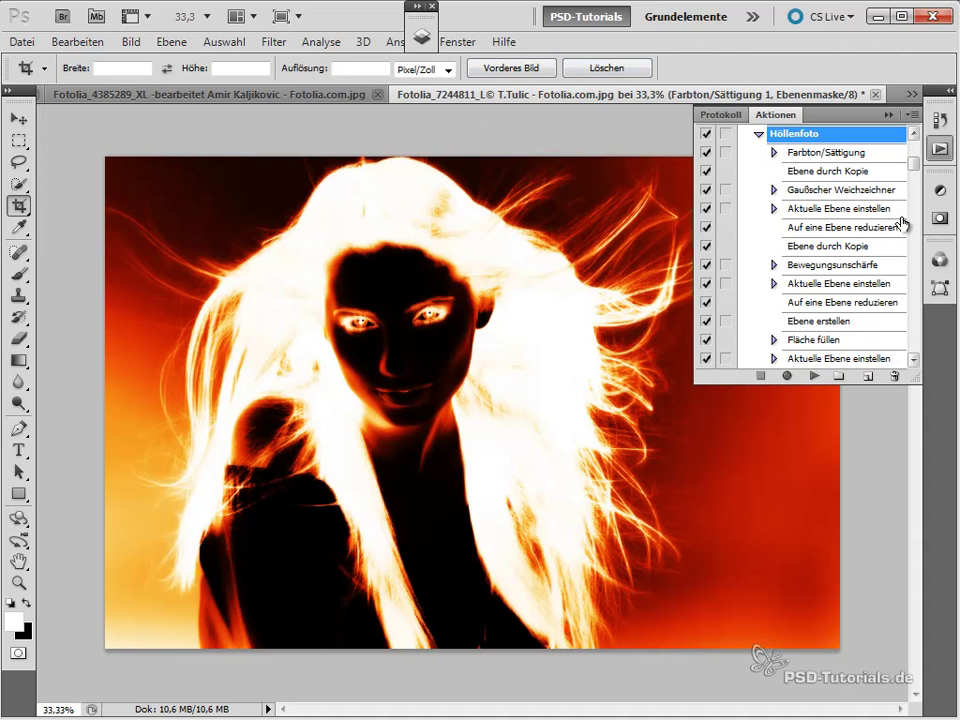
Once the action finishes, show the Ebenen panel with F7.
{"action": "key", "text": "F7"}
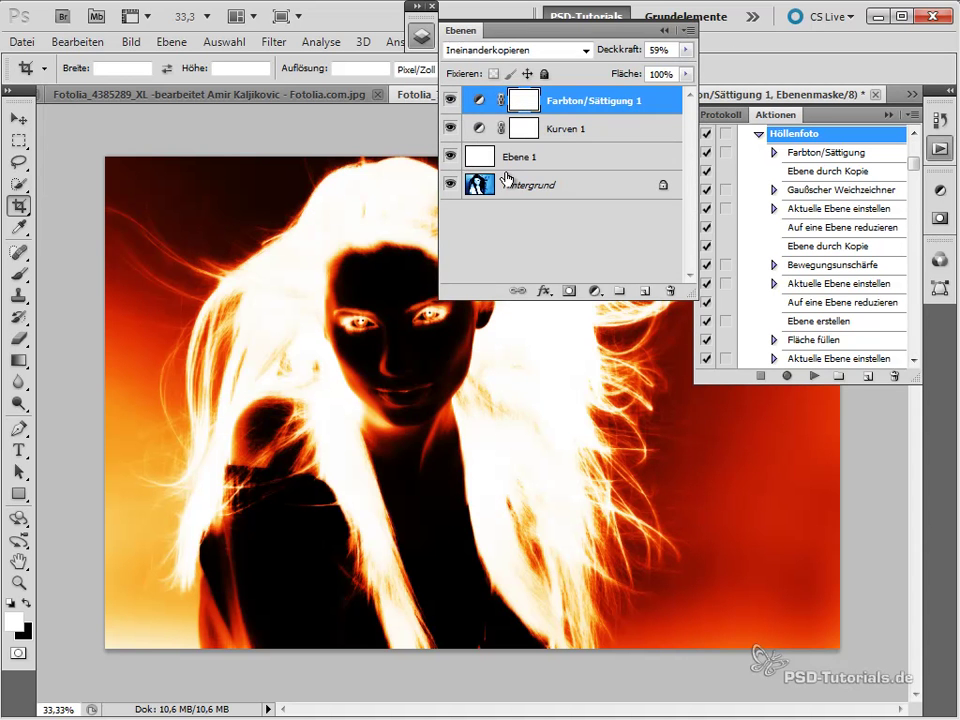
Check Ebene 1 and Kurven 1, toggling layer visibility to compare, then close the Ebenen and Aktionen panels.
{"action": "left_click", "coordinate": [492, 156]}
{"action": "left_click", "coordinate": [525, 131]}
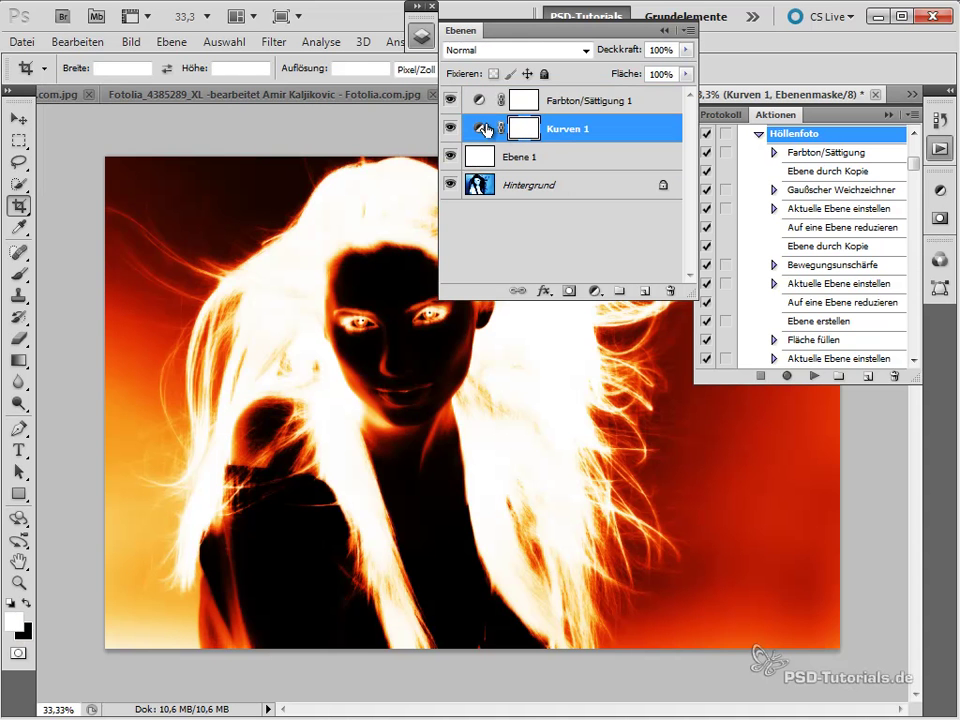
{"action": "left_click", "coordinate": [450, 127]}
{"action": "left_click", "coordinate": [449, 101]}
{"action": "left_click", "coordinate": [449, 101]}
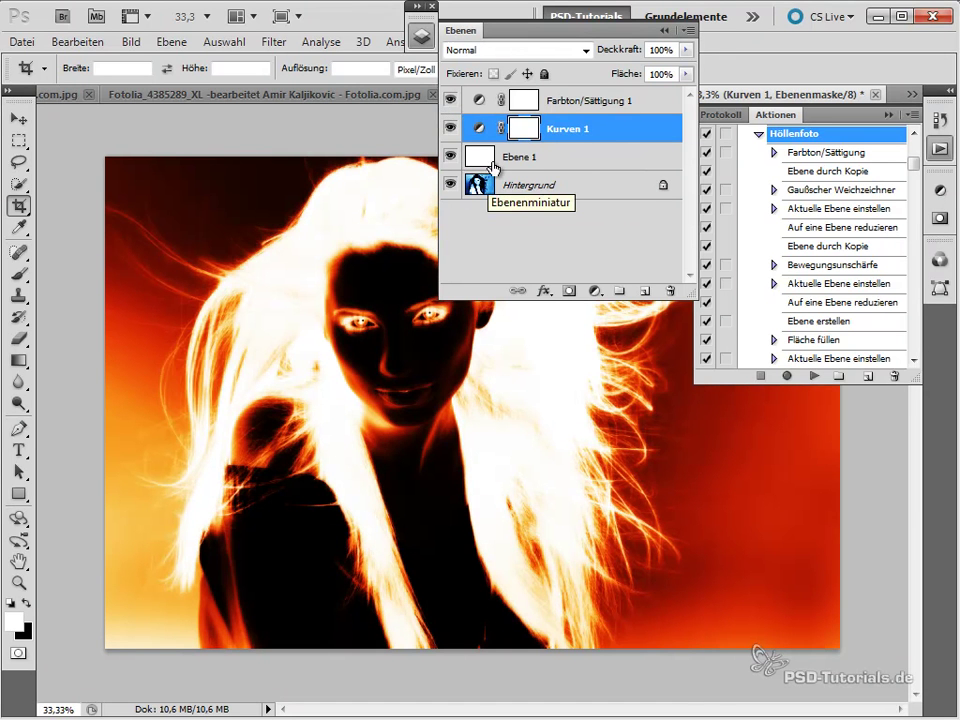
{"action": "left_click", "coordinate": [433, 8]}
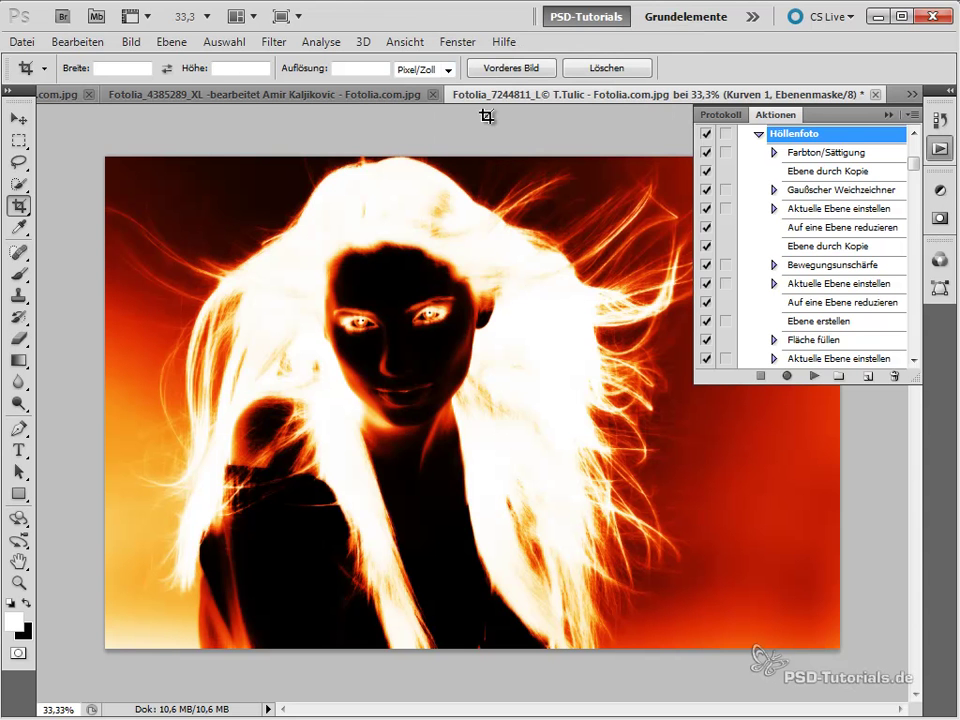
{"action": "left_click", "coordinate": [886, 117]}
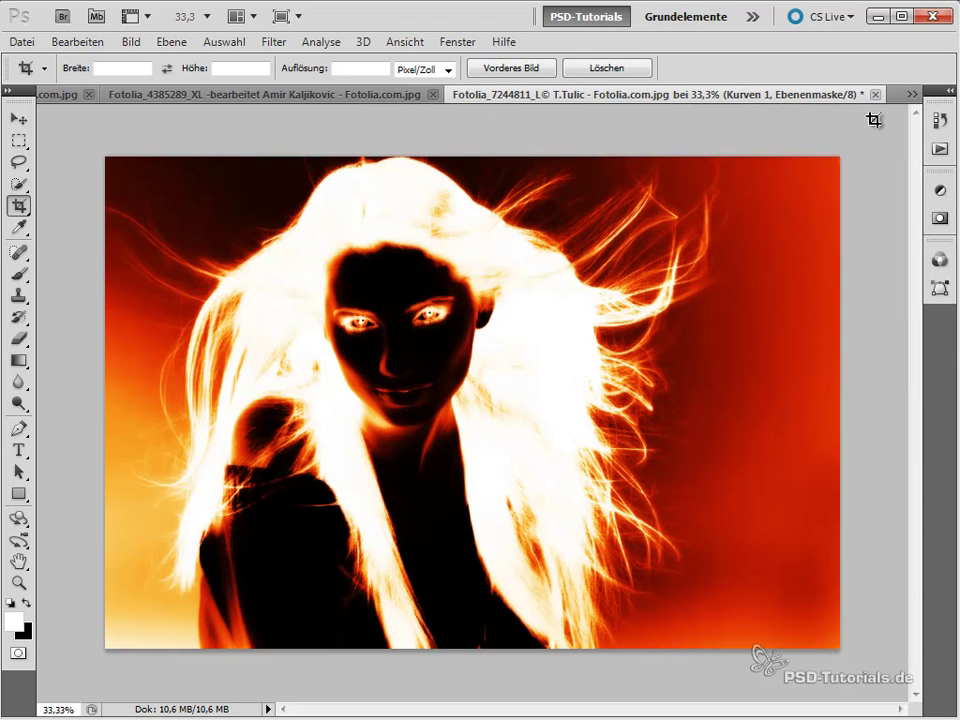